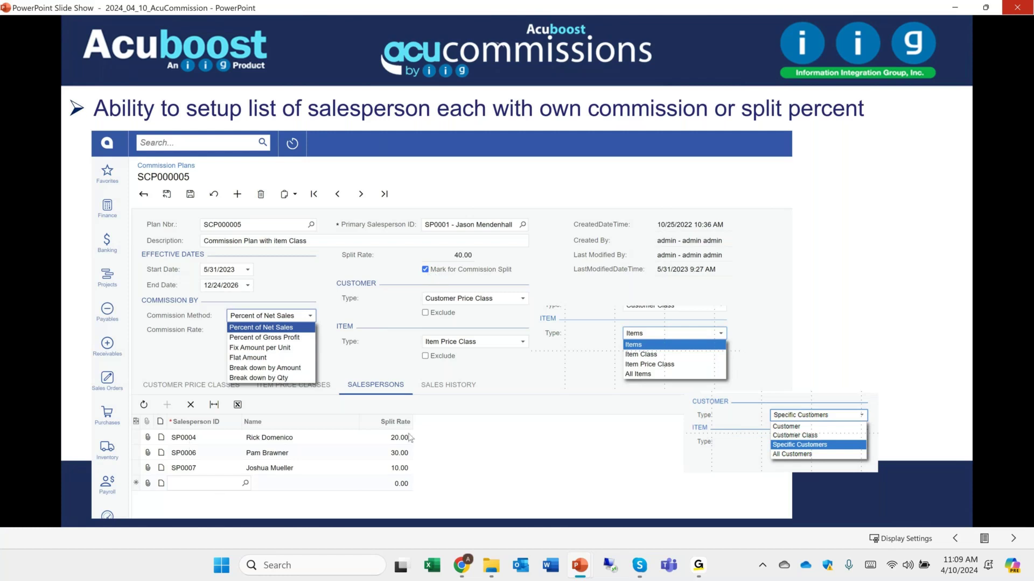
Advance the slide show to the 'Ability to view commission detail in Sales Order' slide.
{"action": "left_click", "coordinate": [429, 279]}
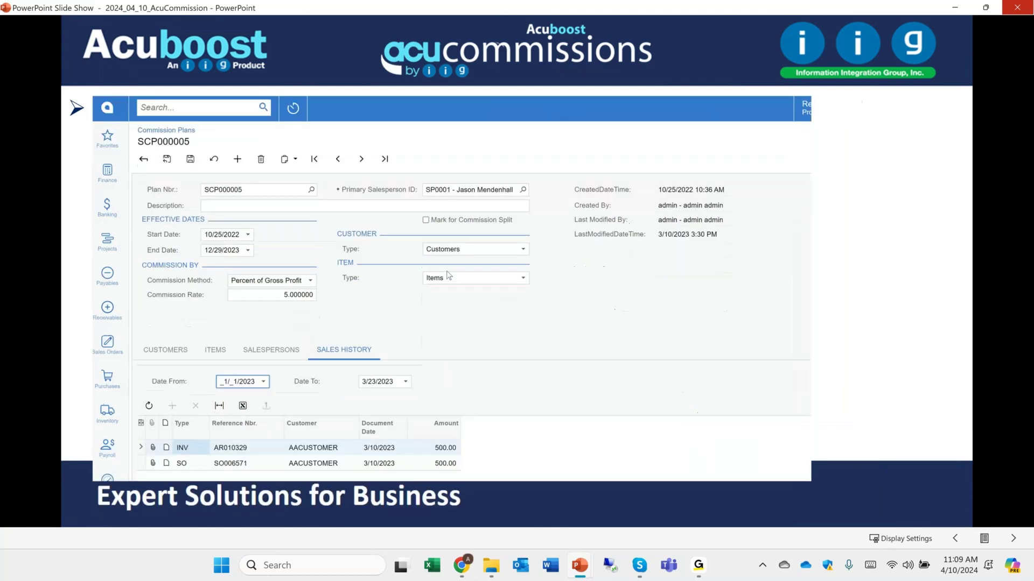
{"action": "left_click", "coordinate": [578, 364]}
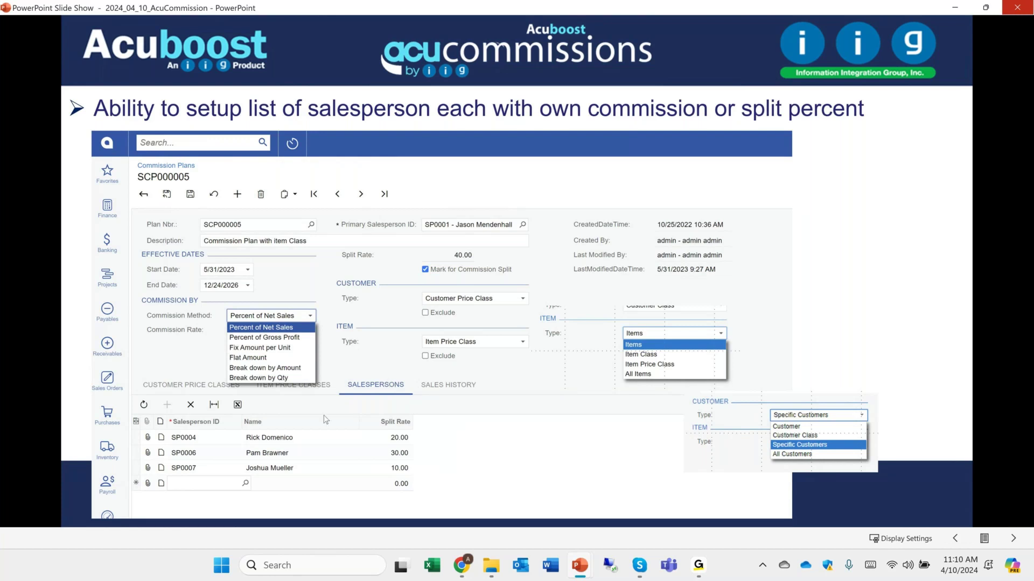
{"action": "left_click", "coordinate": [235, 500]}
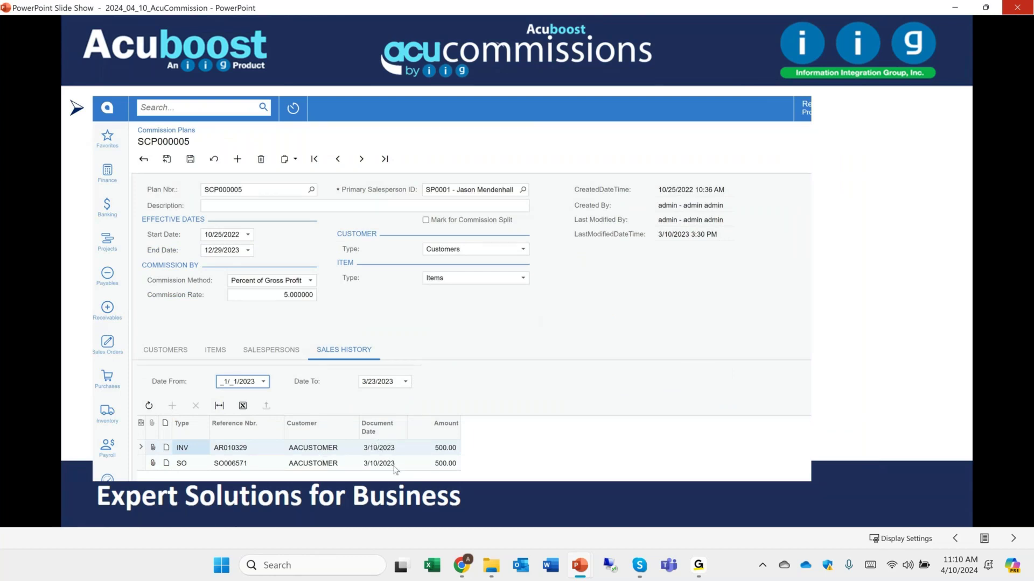
{"action": "left_click", "coordinate": [422, 476]}
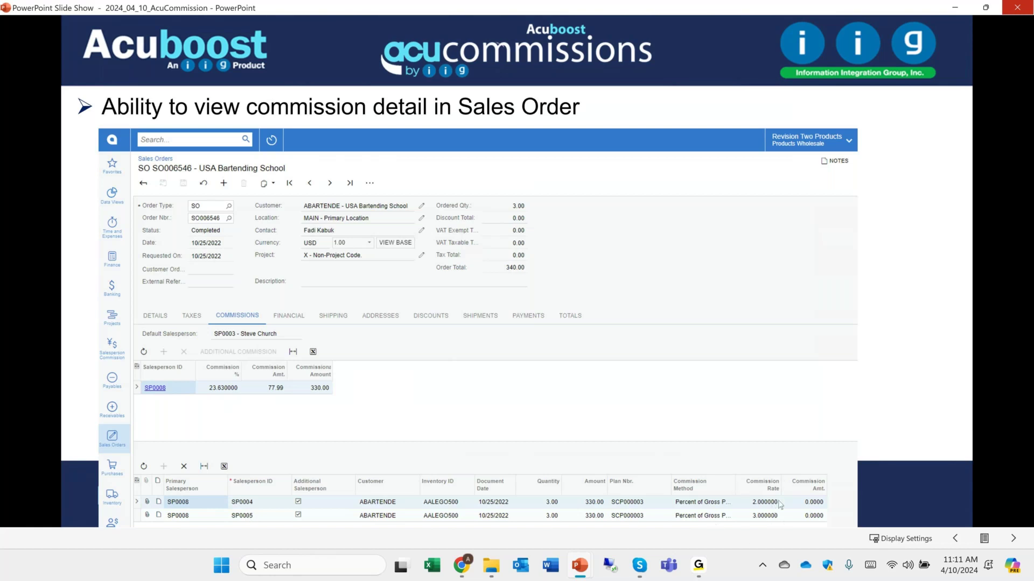
Advance past the Invoice commission slide to the 'view and modify commissions earned' slide.
{"action": "left_click", "coordinate": [634, 519]}
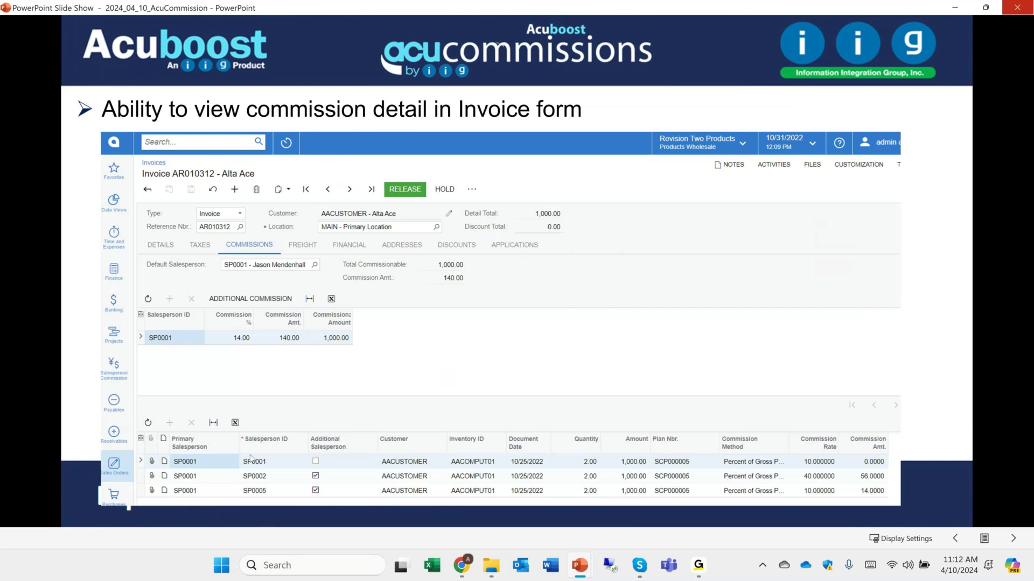
{"action": "left_click", "coordinate": [321, 491]}
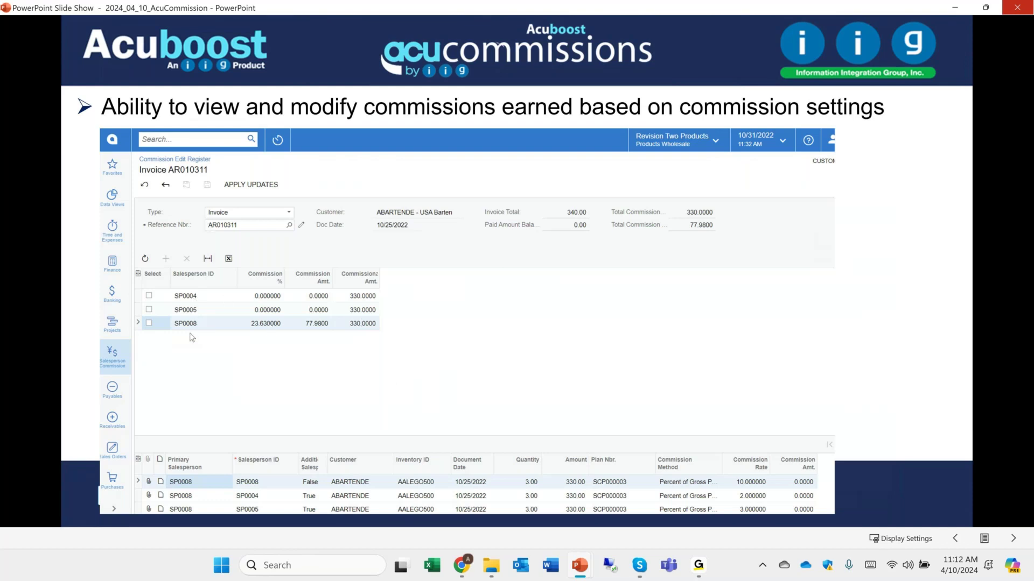
Advance through the A/P invoice and commission report slides to the contact slide, then end the show.
{"action": "left_click", "coordinate": [661, 502]}
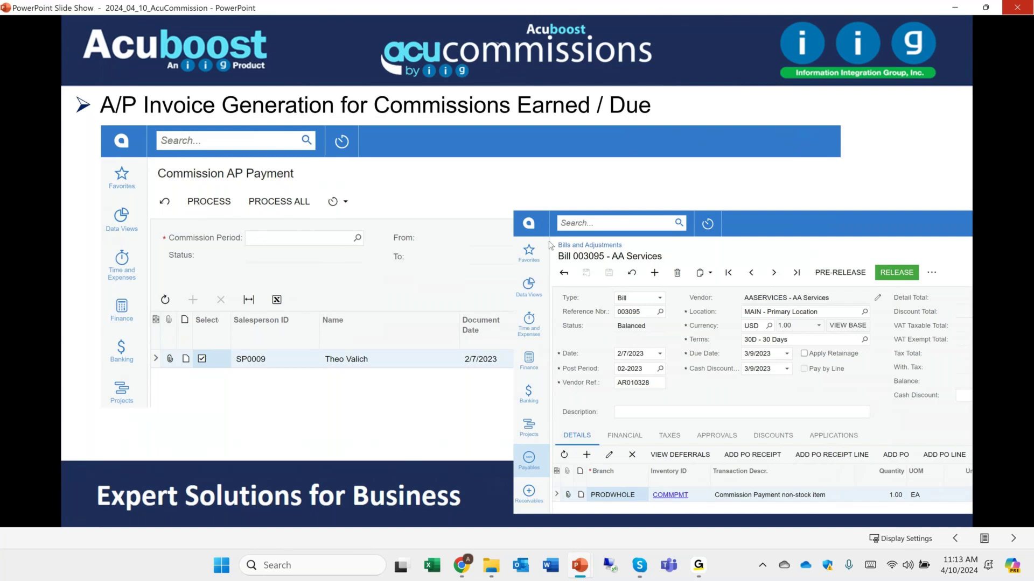
{"action": "left_click", "coordinate": [742, 378]}
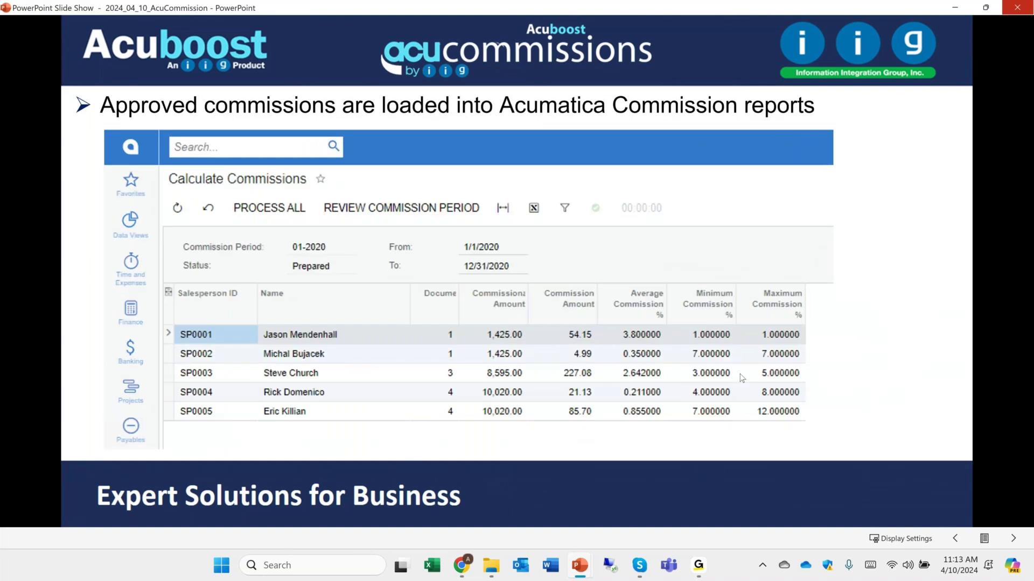
{"action": "left_click", "coordinate": [742, 378]}
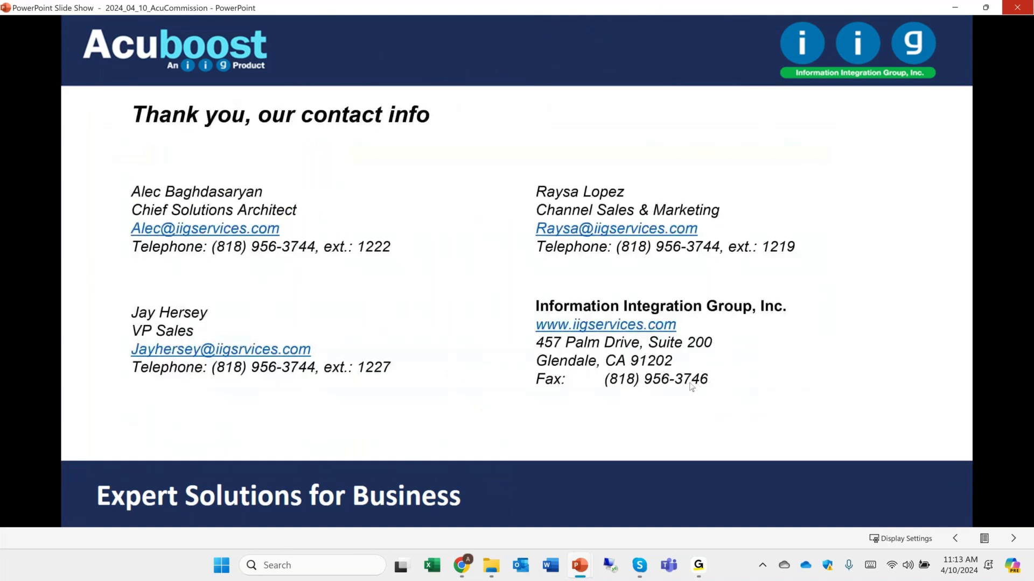
{"action": "key", "text": "Escape"}
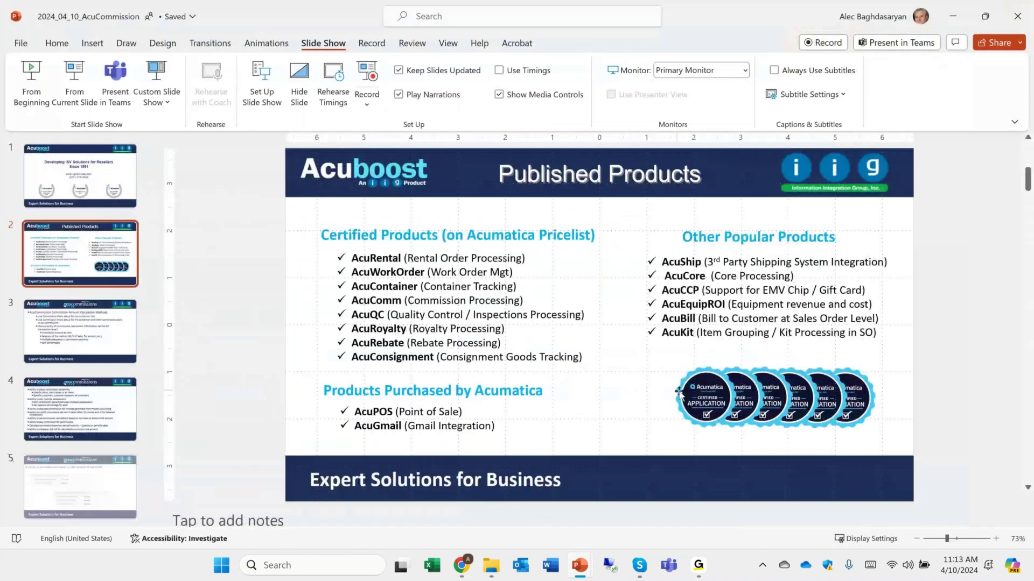
Bring up plan SCP000060 in Acumatica, keep SP0008 as primary salesperson, and view its customers.
{"action": "left_click", "coordinate": [462, 566]}
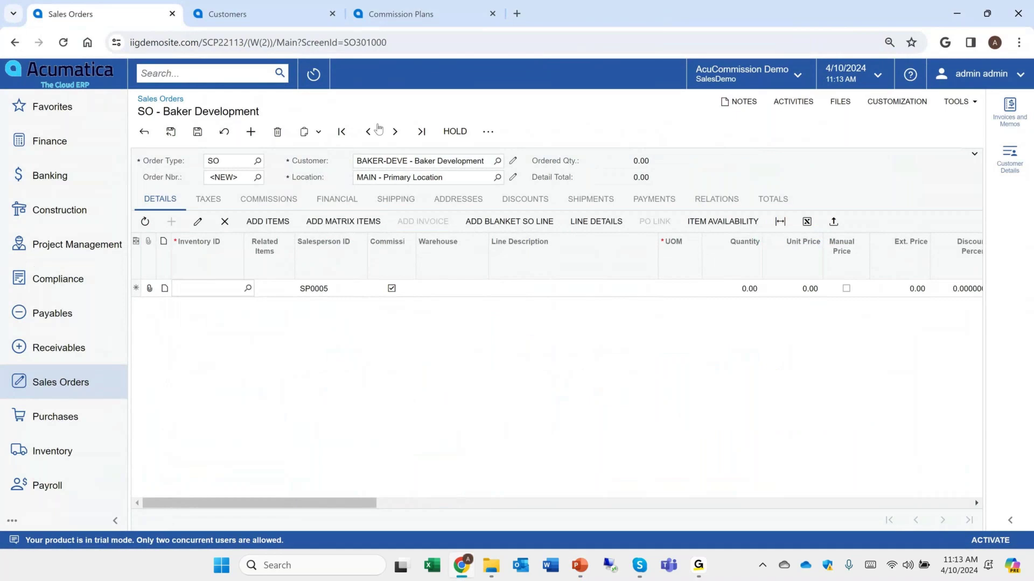
{"action": "left_click", "coordinate": [412, 17]}
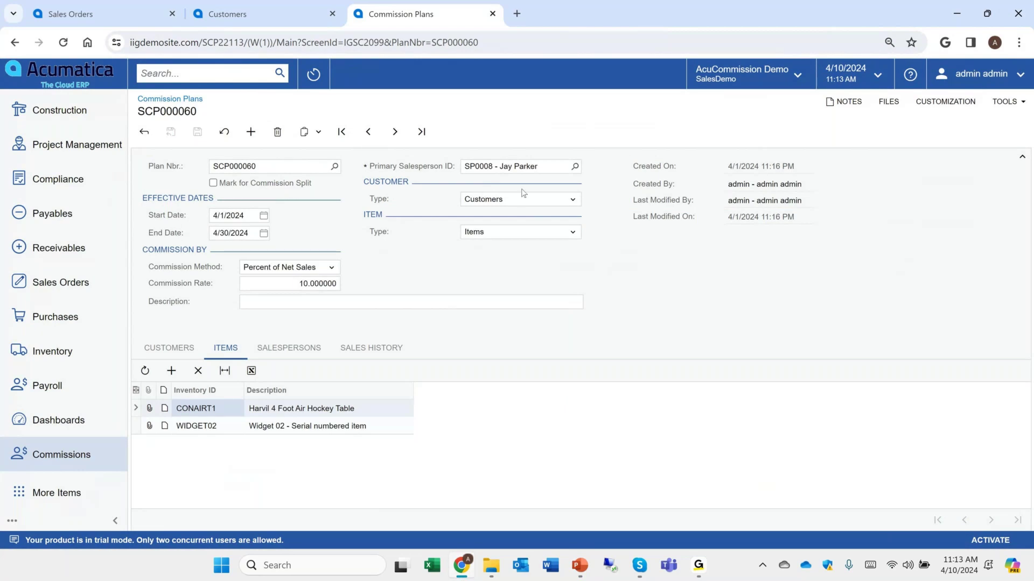
{"action": "left_click", "coordinate": [548, 168]}
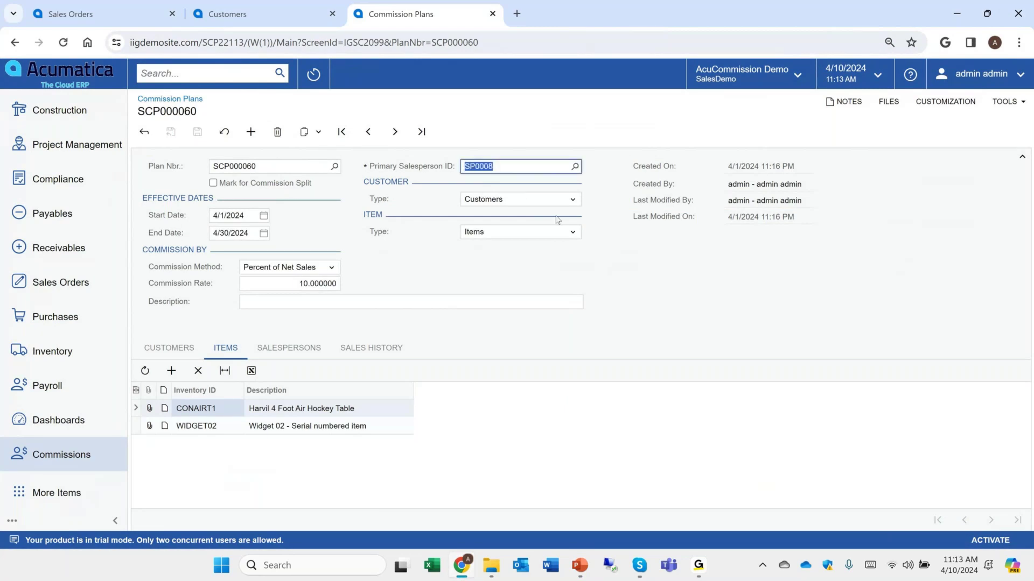
{"action": "left_click", "coordinate": [603, 234]}
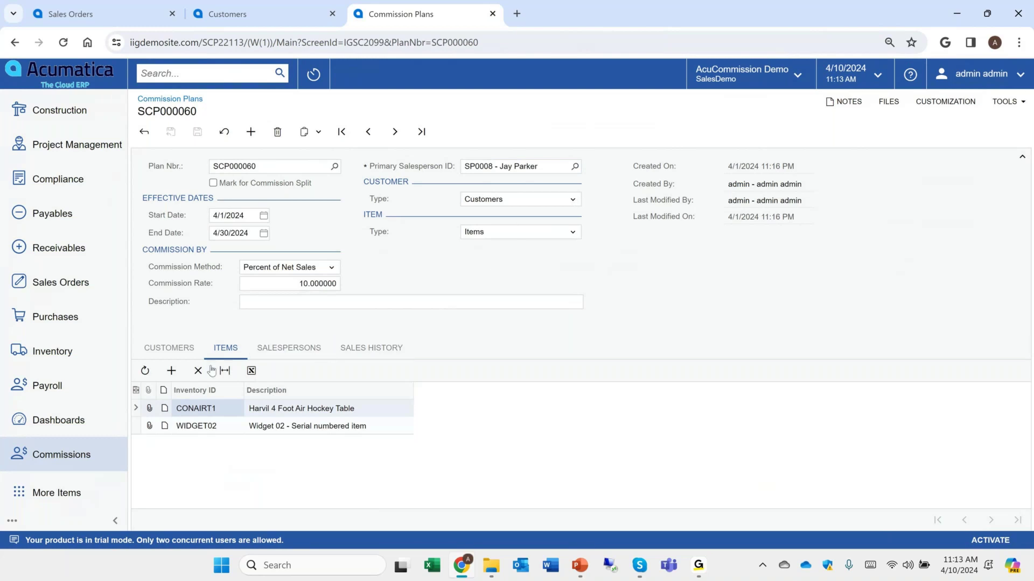
{"action": "left_click", "coordinate": [173, 349]}
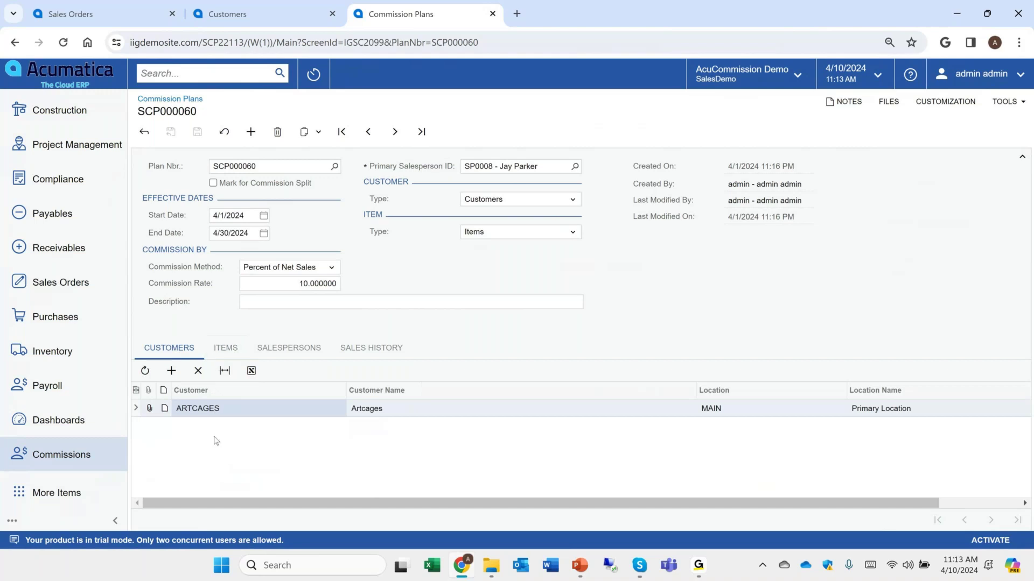
{"action": "left_click", "coordinate": [553, 203]}
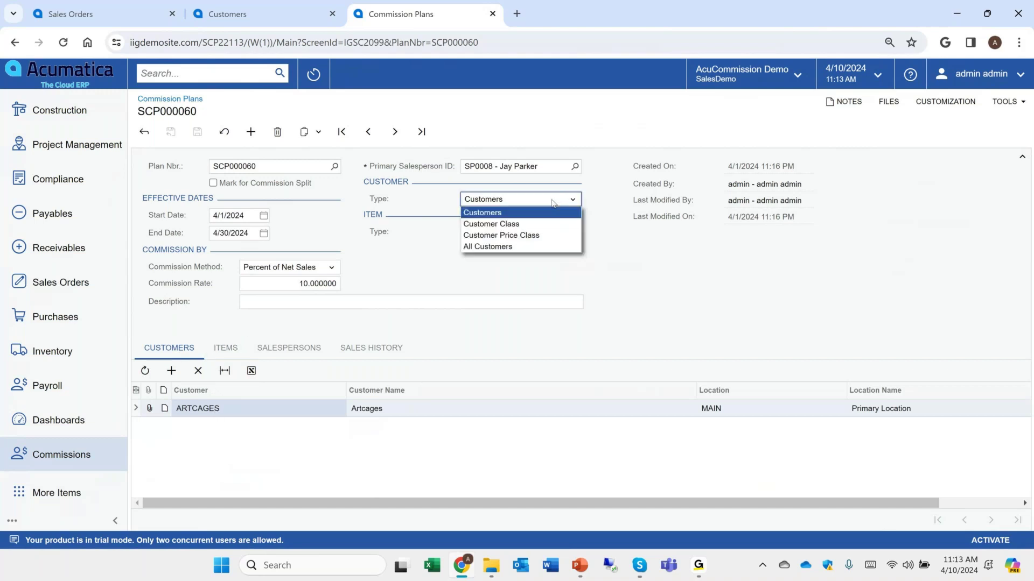
Set SCP000060's customer type to Customer Price Class with RETAIL and WHOLESALE rows.
{"action": "left_click", "coordinate": [543, 237]}
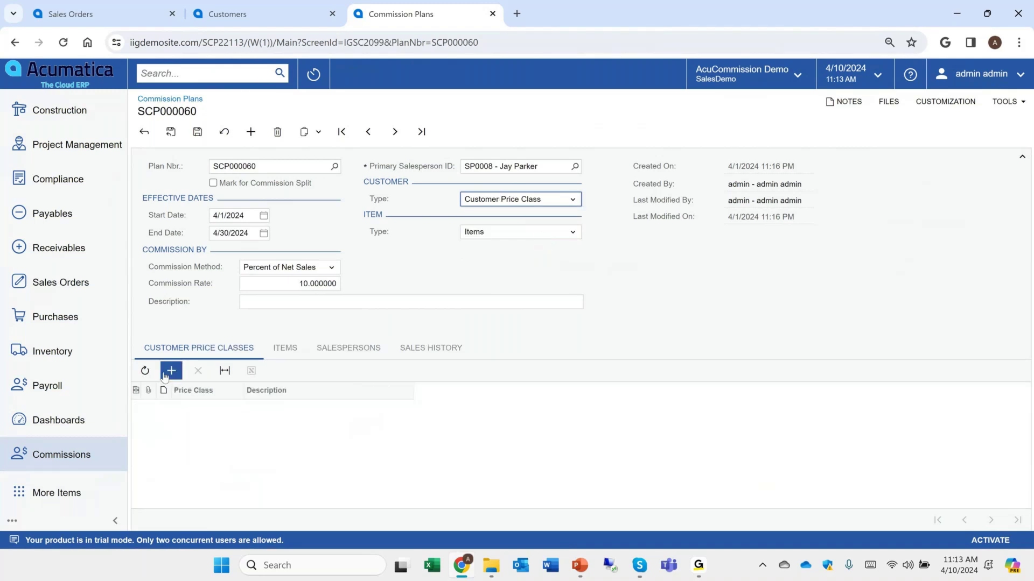
{"action": "left_click", "coordinate": [172, 373]}
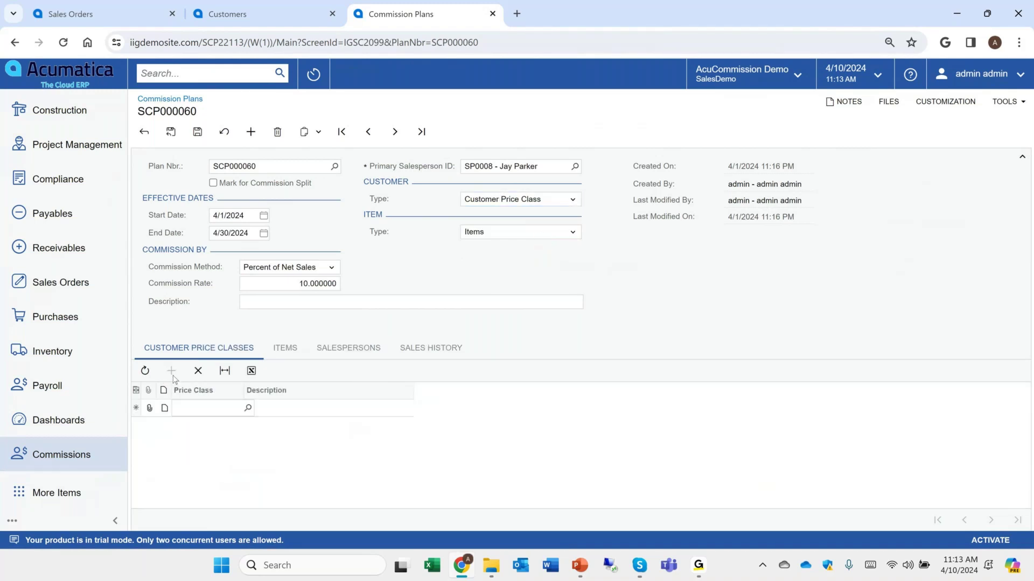
{"action": "left_click", "coordinate": [248, 408]}
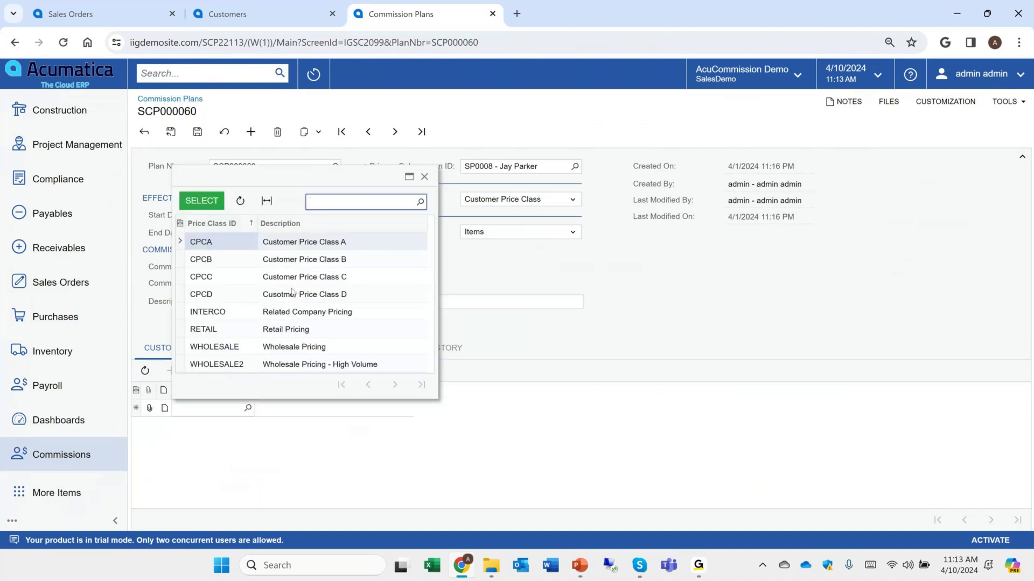
{"action": "left_click", "coordinate": [301, 335]}
{"action": "double_click", "coordinate": [302, 336]}
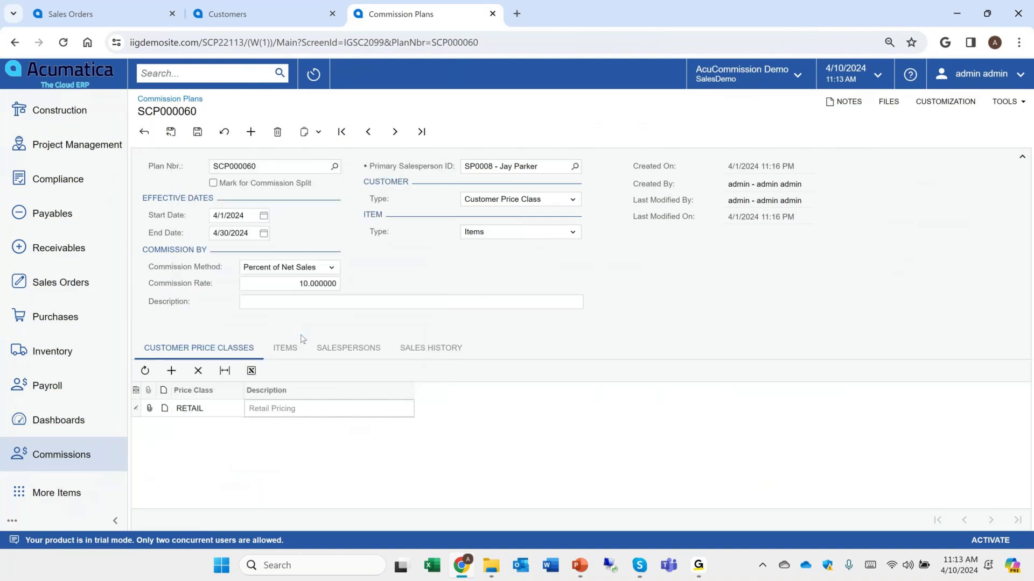
{"action": "left_click", "coordinate": [171, 370]}
{"action": "left_click", "coordinate": [248, 425]}
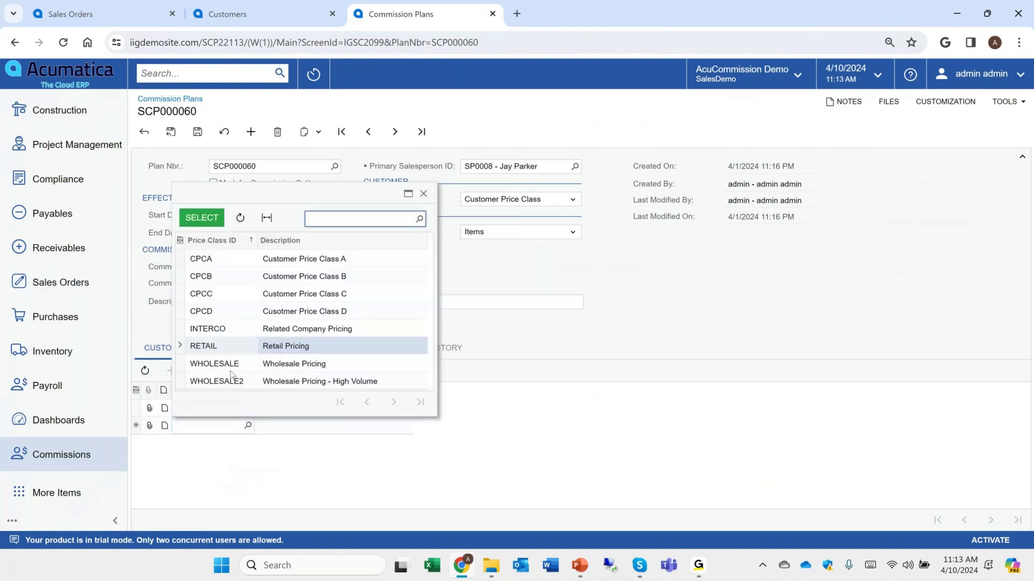
{"action": "left_click", "coordinate": [230, 364]}
{"action": "double_click", "coordinate": [230, 364]}
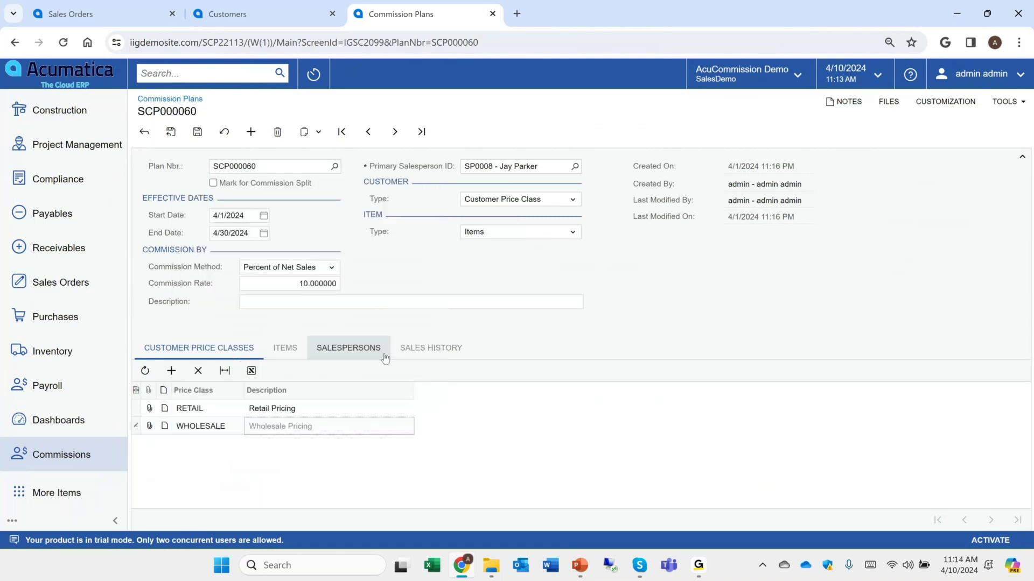
Keep Item Type as Items, add a salesperson row, and check Mark for Commission Split.
{"action": "left_click", "coordinate": [551, 233]}
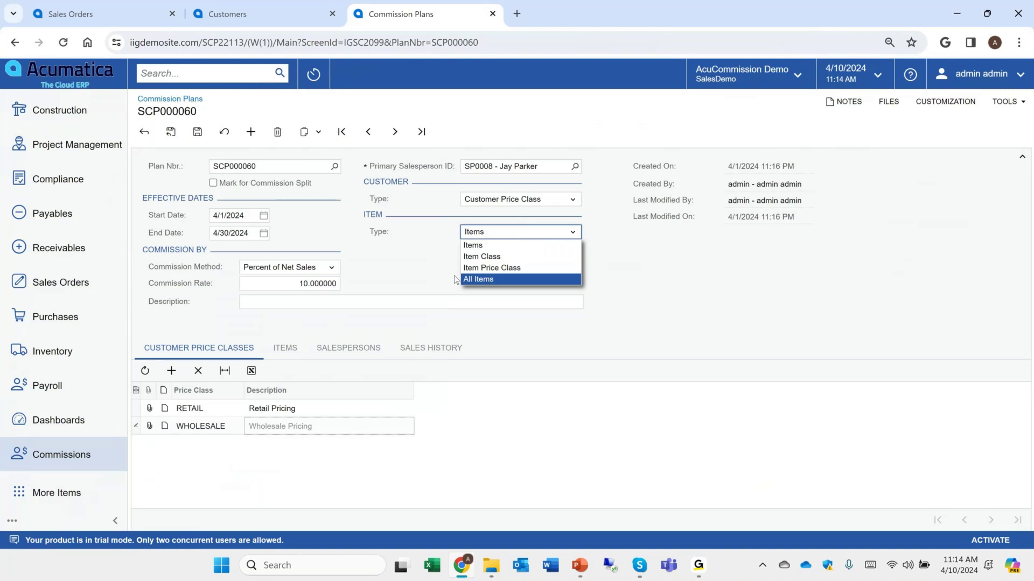
{"action": "left_click", "coordinate": [382, 273]}
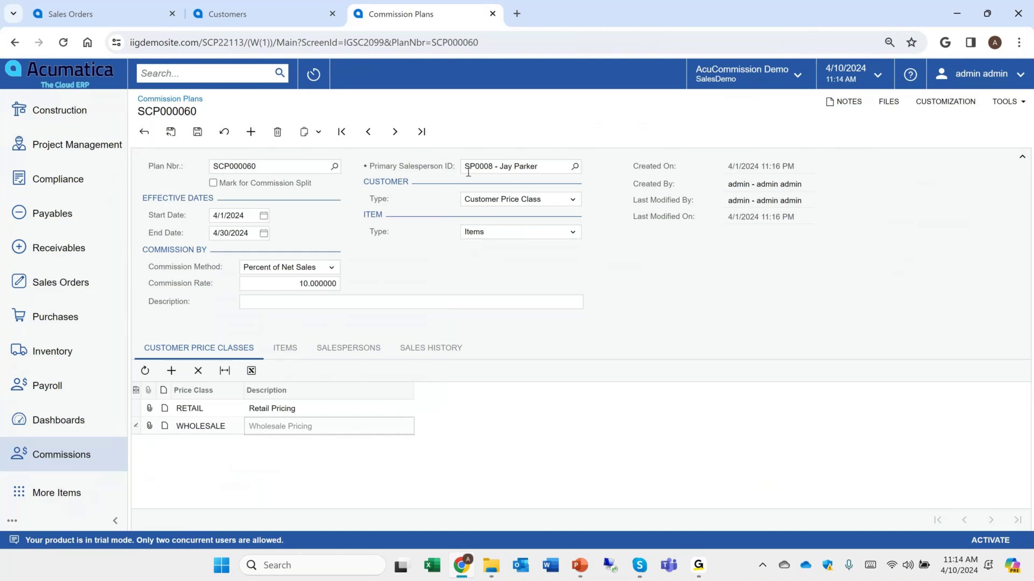
{"action": "left_click", "coordinate": [362, 346]}
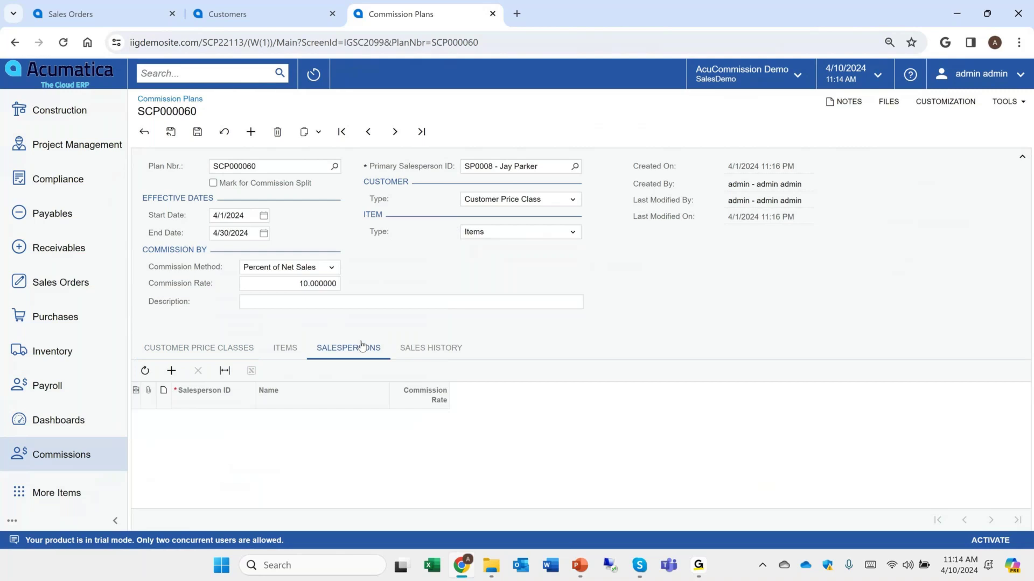
{"action": "left_click", "coordinate": [171, 372]}
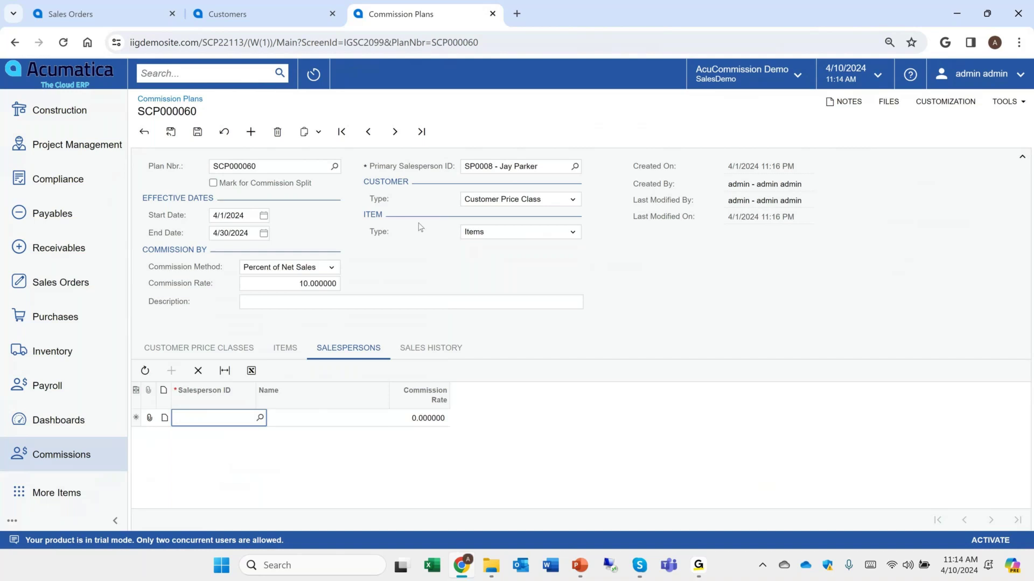
{"action": "left_click", "coordinate": [213, 183]}
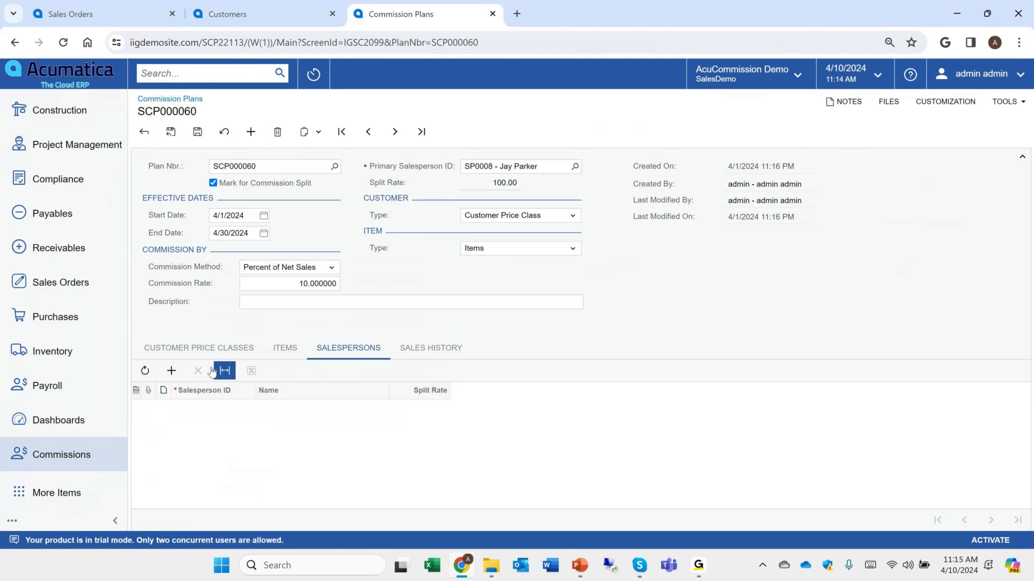
Add salesperson SP0007 to the plan with a split rate of 10.
{"action": "left_click", "coordinate": [171, 370]}
{"action": "left_click", "coordinate": [260, 409]}
{"action": "left_click", "coordinate": [247, 311]}
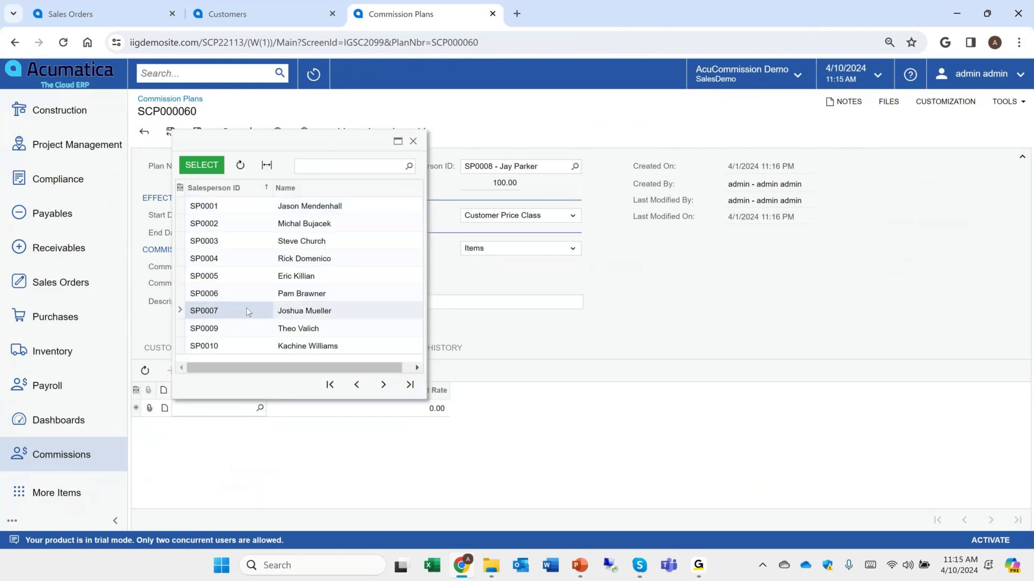
{"action": "double_click", "coordinate": [246, 311]}
{"action": "key", "text": "Tab"}
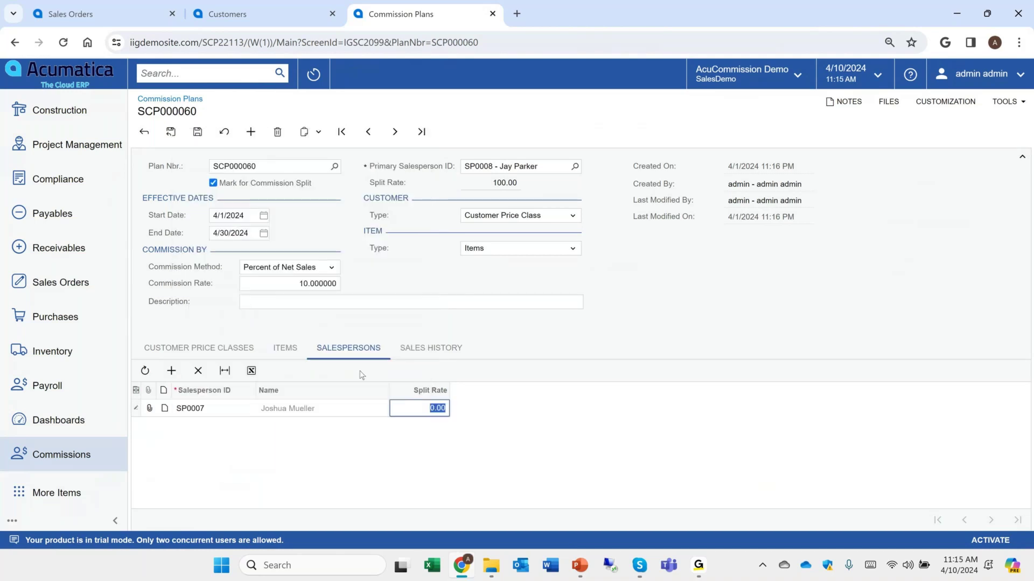
{"action": "type", "text": "10"}
{"action": "key", "text": "Tab"}
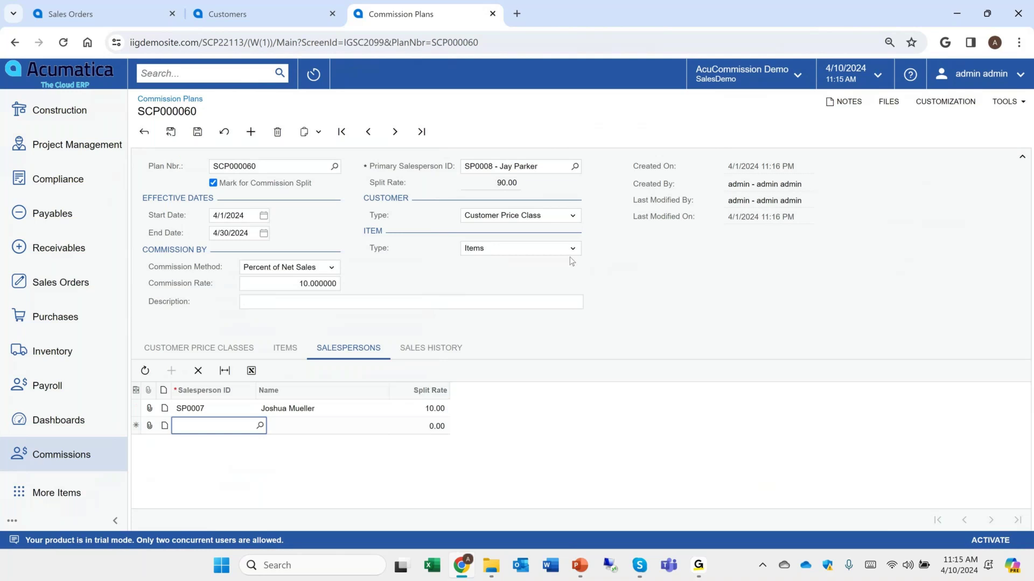
Add SP0009 with a split rate of 25 and clear Mark for Commission Split.
{"action": "left_click", "coordinate": [260, 426]}
{"action": "double_click", "coordinate": [276, 365]}
{"action": "key", "text": "Tab"}
{"action": "type", "text": "25"}
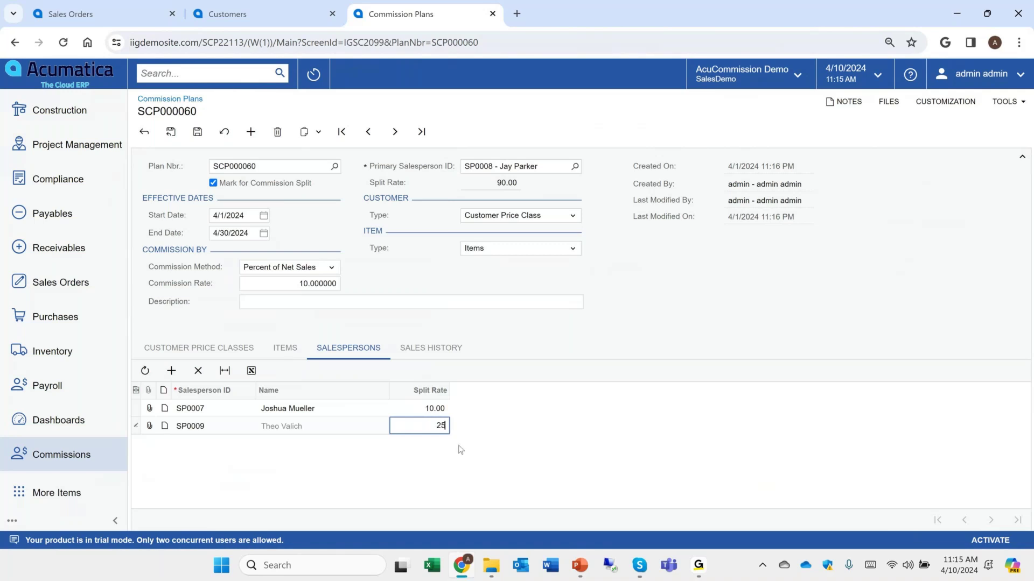
{"action": "key", "text": "Tab"}
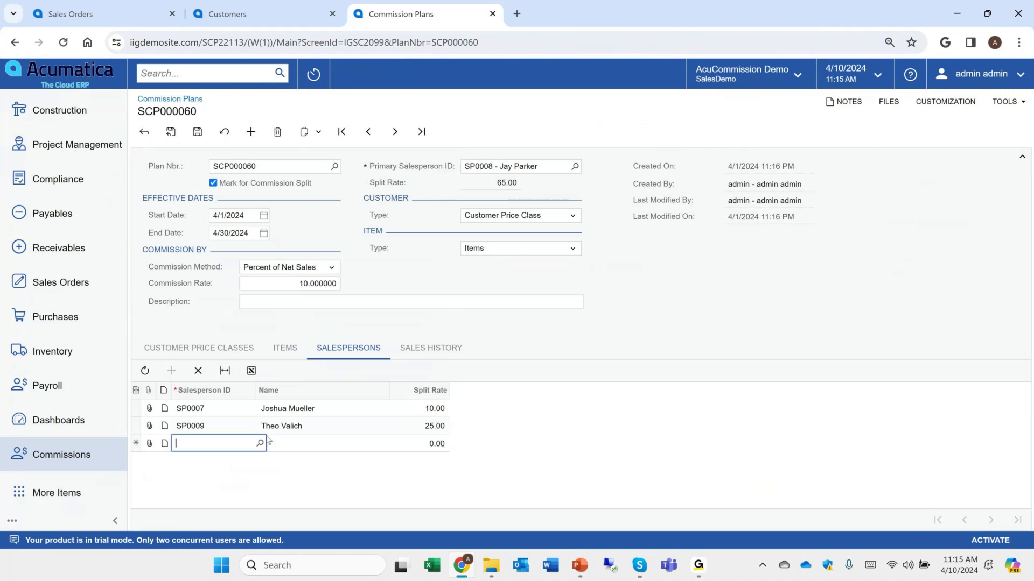
{"action": "left_click", "coordinate": [215, 184]}
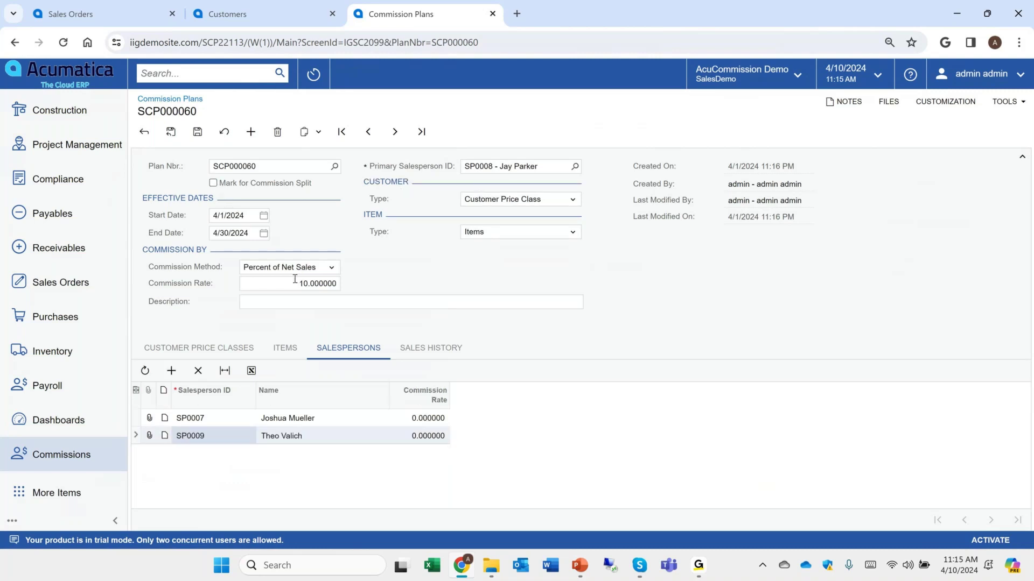
Give SP0007 a commission rate of 2 and SP0009 a rate of 1.
{"action": "left_click", "coordinate": [434, 418]}
{"action": "type", "text": "2"}
{"action": "key", "text": "Tab"}
{"action": "left_click", "coordinate": [429, 435]}
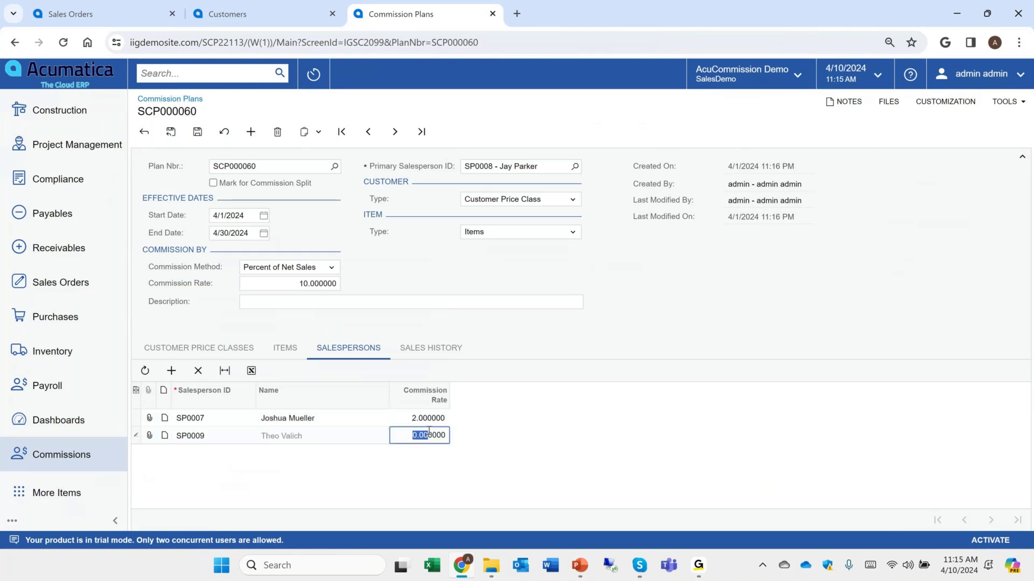
{"action": "type", "text": "1"}
{"action": "key", "text": "Tab"}
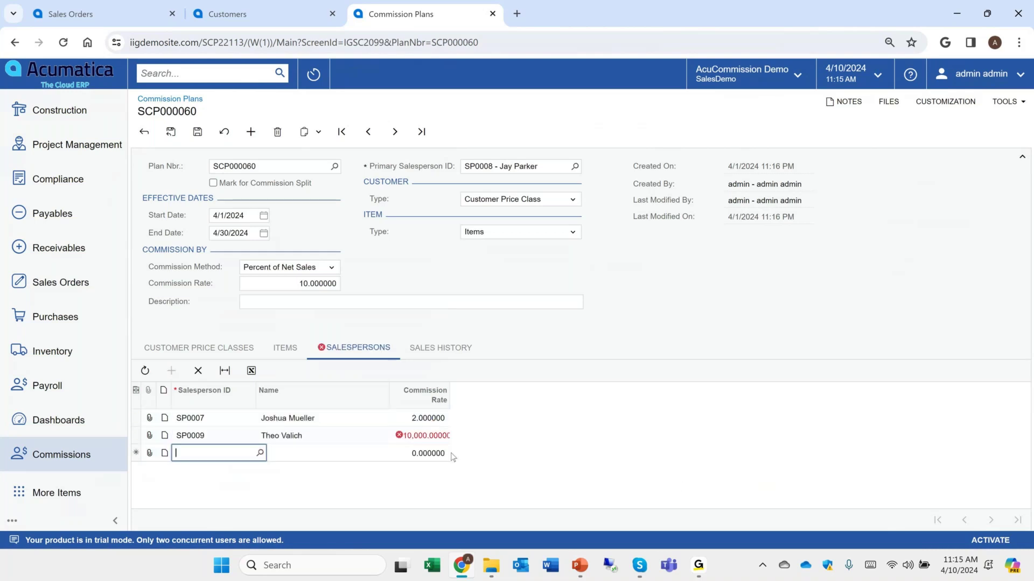
{"action": "left_click", "coordinate": [429, 435]}
{"action": "type", "text": "1"}
{"action": "key", "text": "Tab"}
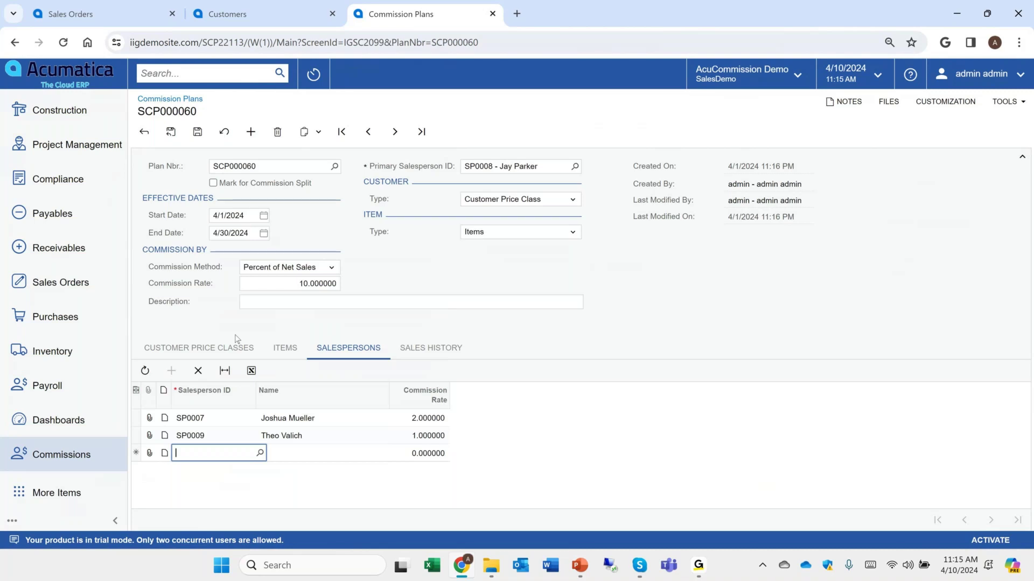
Review the Commission Method options, then add a commission plan row for customer ACTIVESTAF.
{"action": "left_click", "coordinate": [327, 270]}
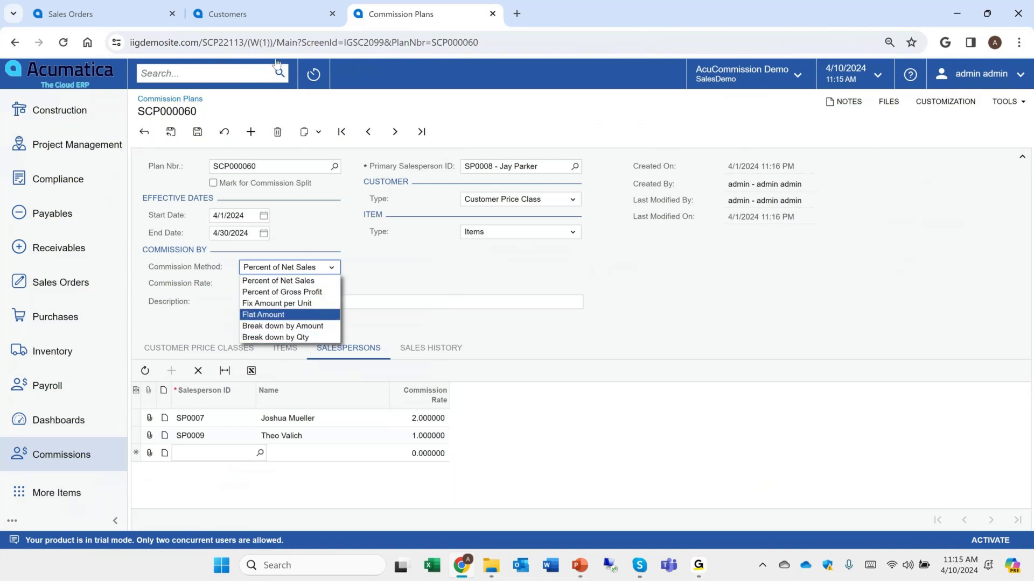
{"action": "left_click", "coordinate": [272, 18]}
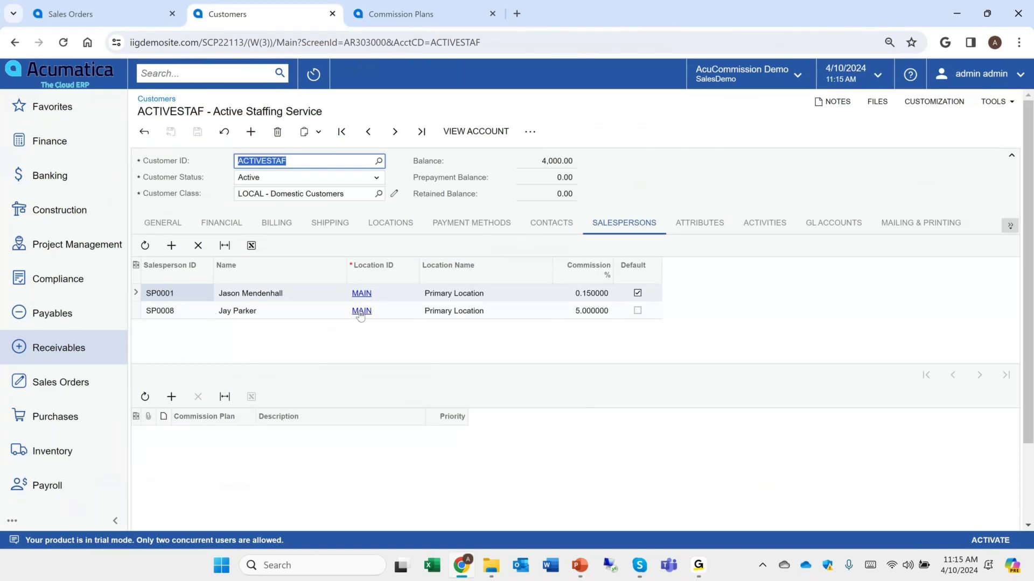
{"action": "left_click", "coordinate": [172, 397]}
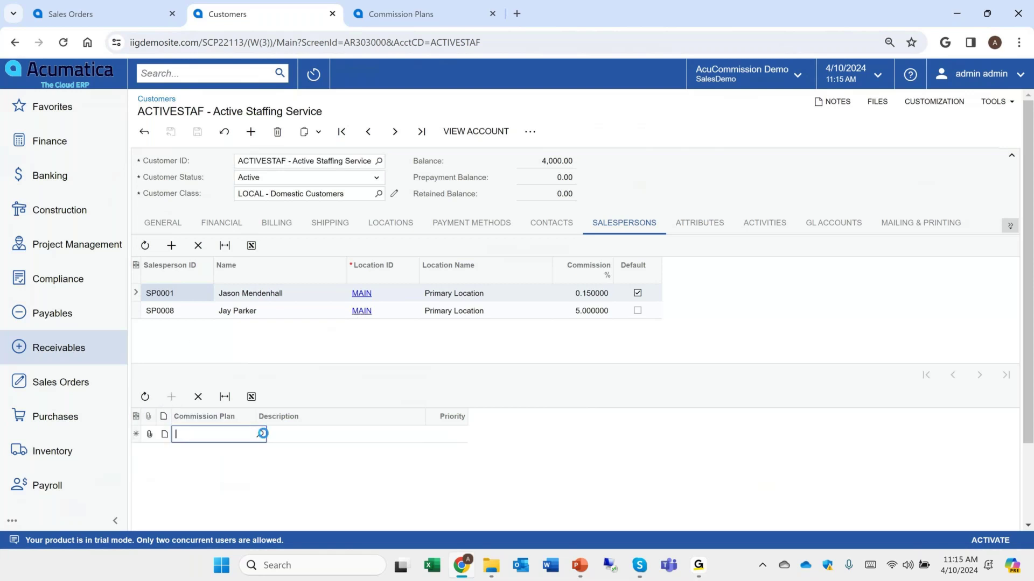
Add SCP000028 to ACTIVESTAF's salesperson grid, edit its priority, and move to the Baker Development order.
{"action": "left_click", "coordinate": [262, 433]}
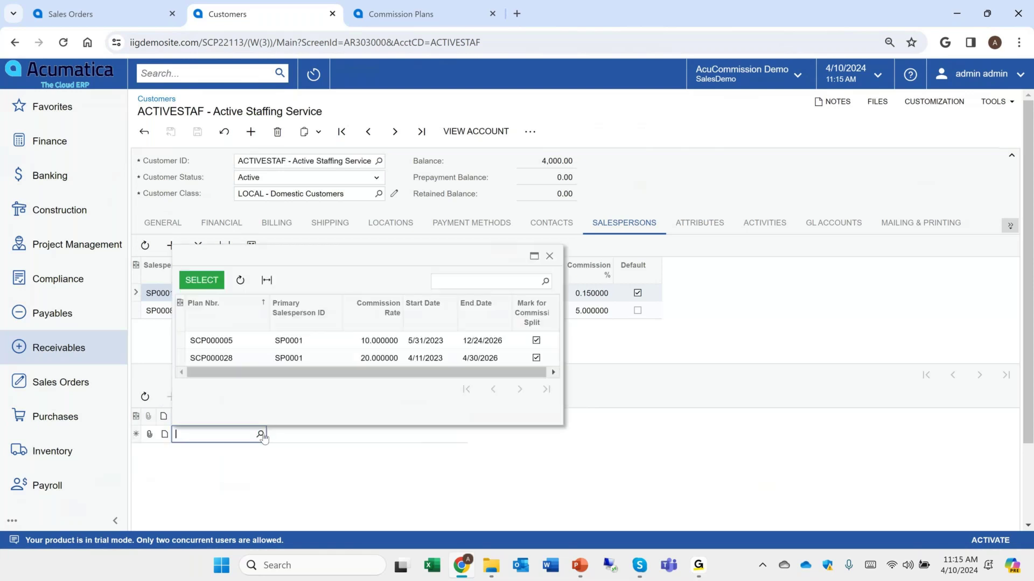
{"action": "left_click", "coordinate": [260, 358]}
{"action": "double_click", "coordinate": [260, 358]}
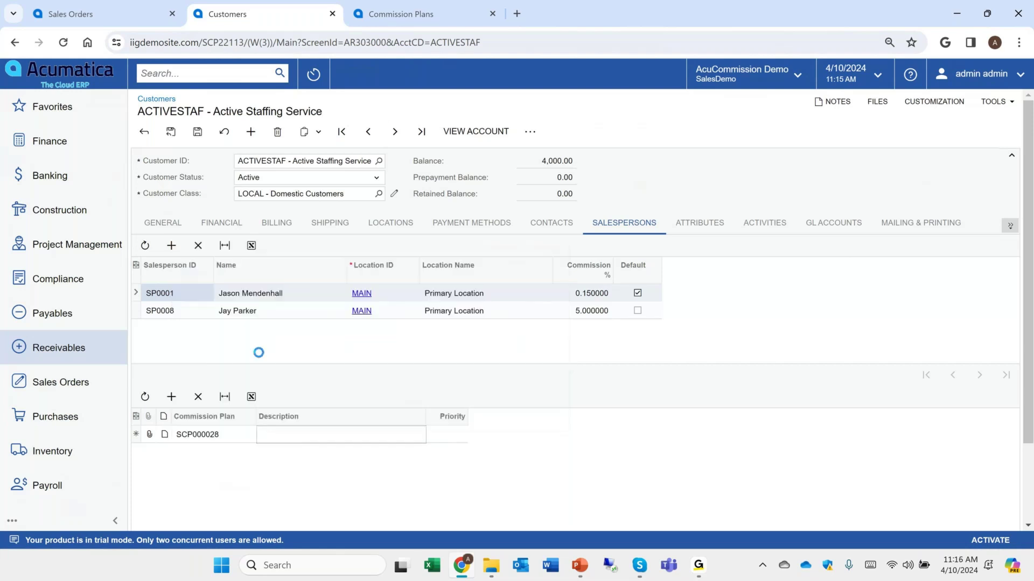
{"action": "left_click", "coordinate": [452, 434]}
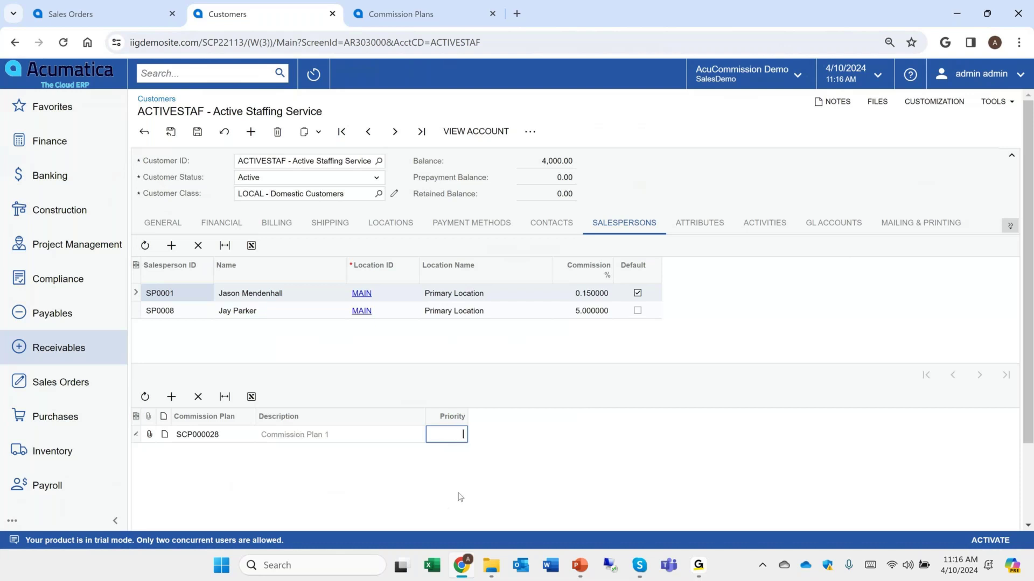
{"action": "left_click", "coordinate": [136, 7]}
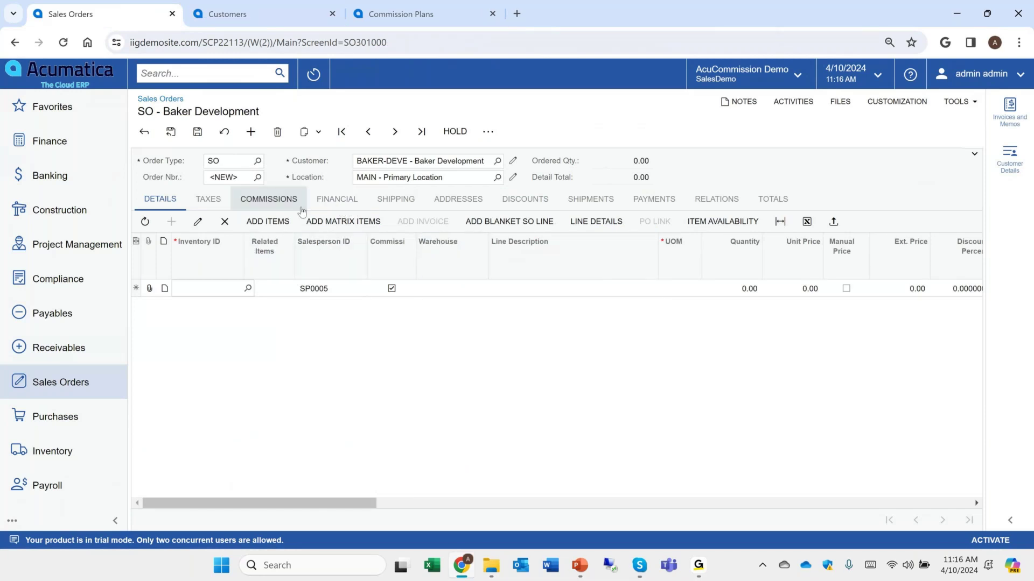
Discard the unsaved order and show SO006662's commissions: SP0005 earns 23.25 under SCP000058.
{"action": "left_click", "coordinate": [146, 132]}
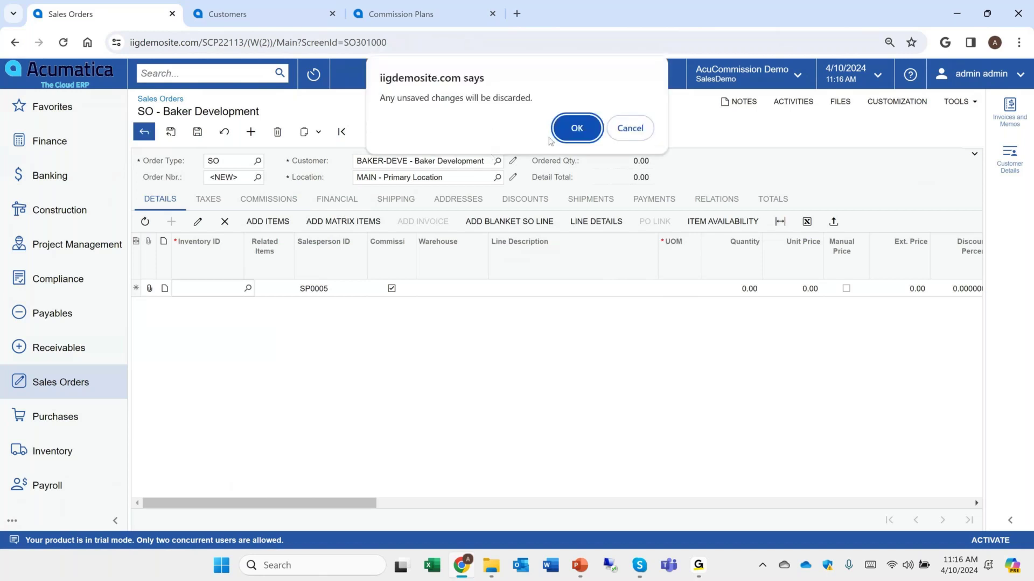
{"action": "left_click", "coordinate": [585, 136]}
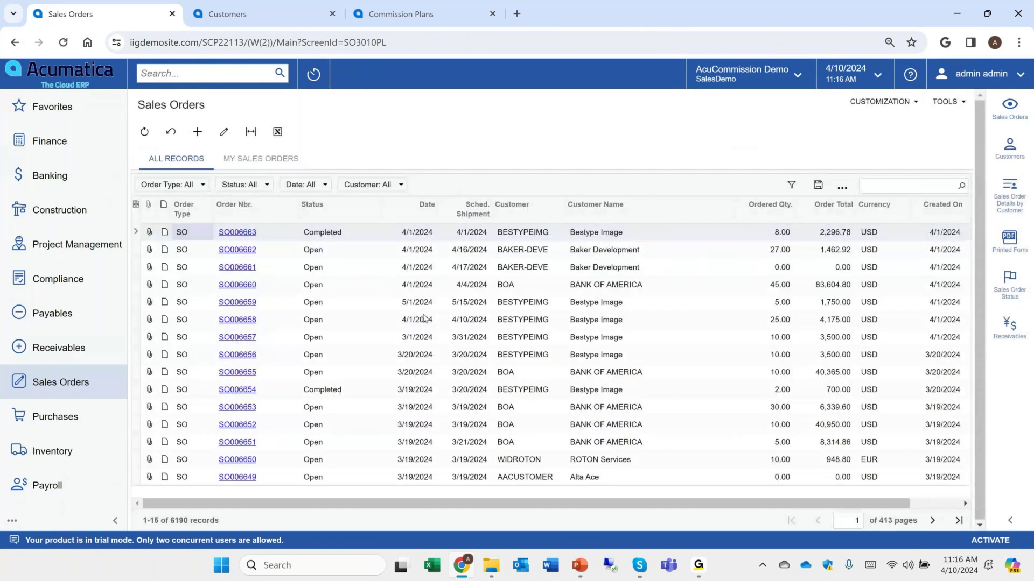
{"action": "left_click", "coordinate": [230, 249]}
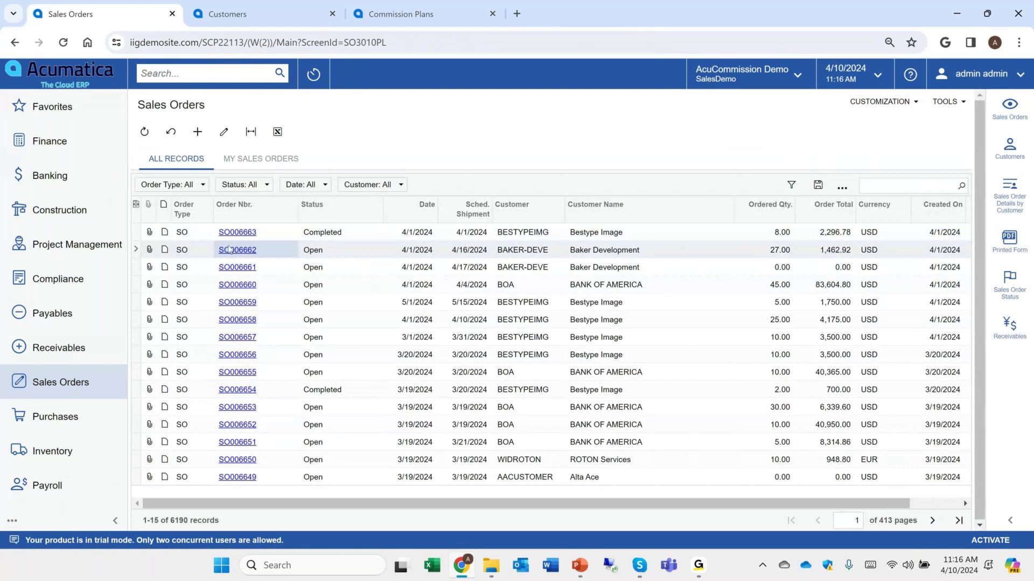
{"action": "left_click", "coordinate": [230, 250]}
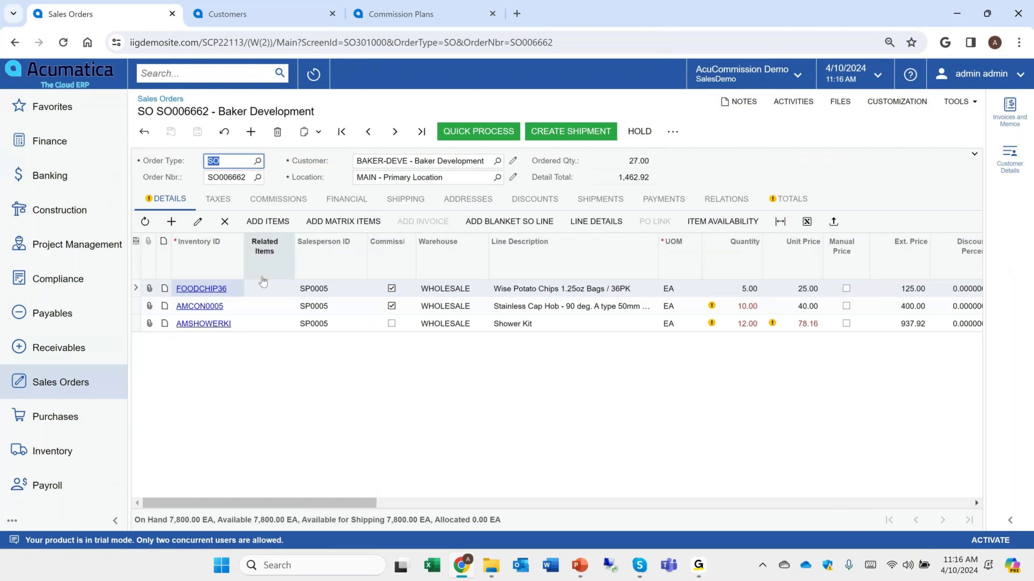
{"action": "left_click", "coordinate": [281, 206]}
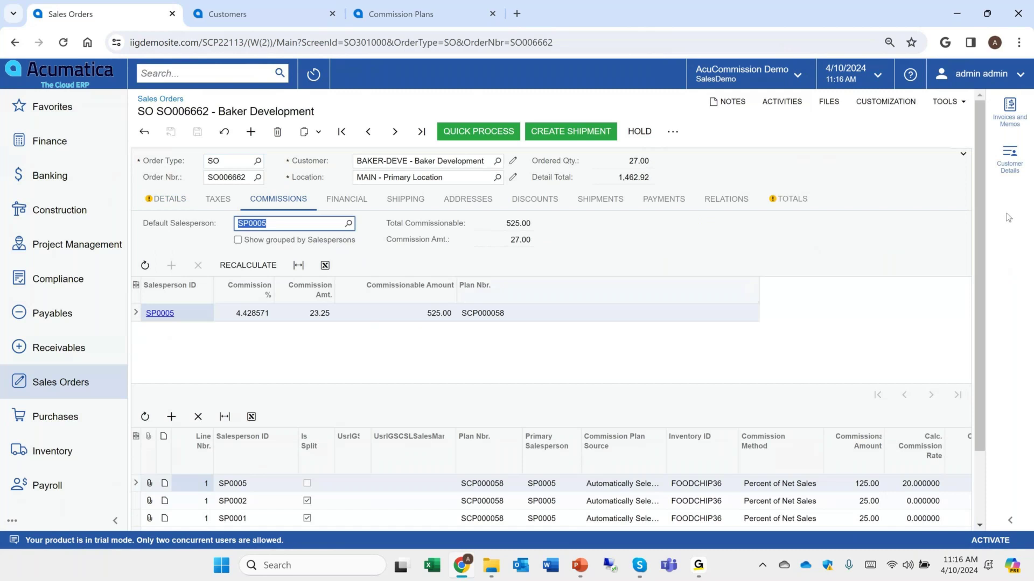
On SO006662, enter 15.00 as the first FOODCHIP36 line's commission amount, then go back to plan SCP000060.
{"action": "left_click", "coordinate": [963, 154]}
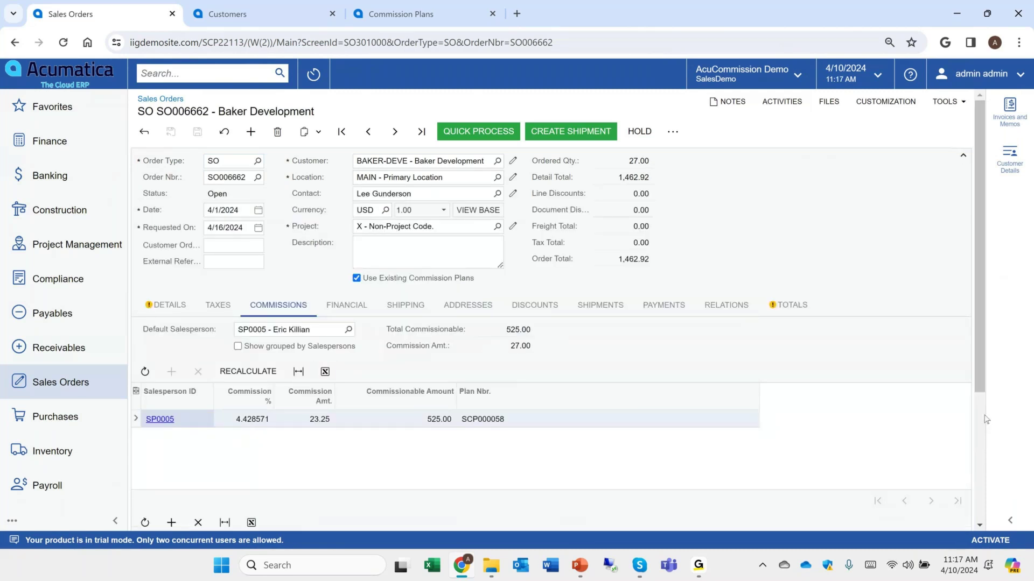
{"action": "left_click_drag", "start_coordinate": [979, 390], "coordinate": [983, 501]}
{"action": "left_click_drag", "start_coordinate": [624, 530], "coordinate": [956, 530]}
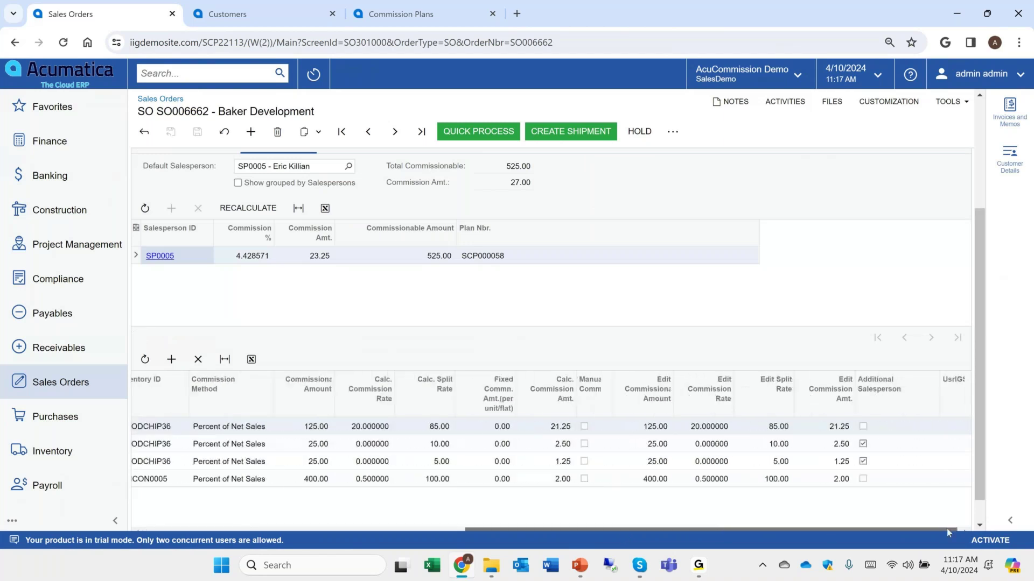
{"action": "left_click", "coordinate": [819, 429]}
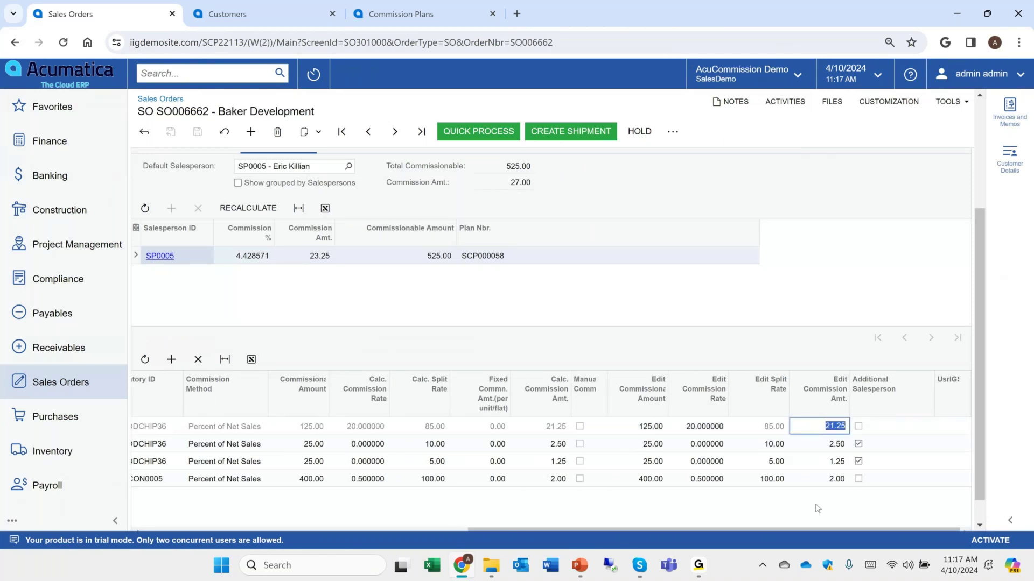
{"action": "type", "text": "15"}
{"action": "key", "text": "Tab"}
{"action": "key", "text": "Tab"}
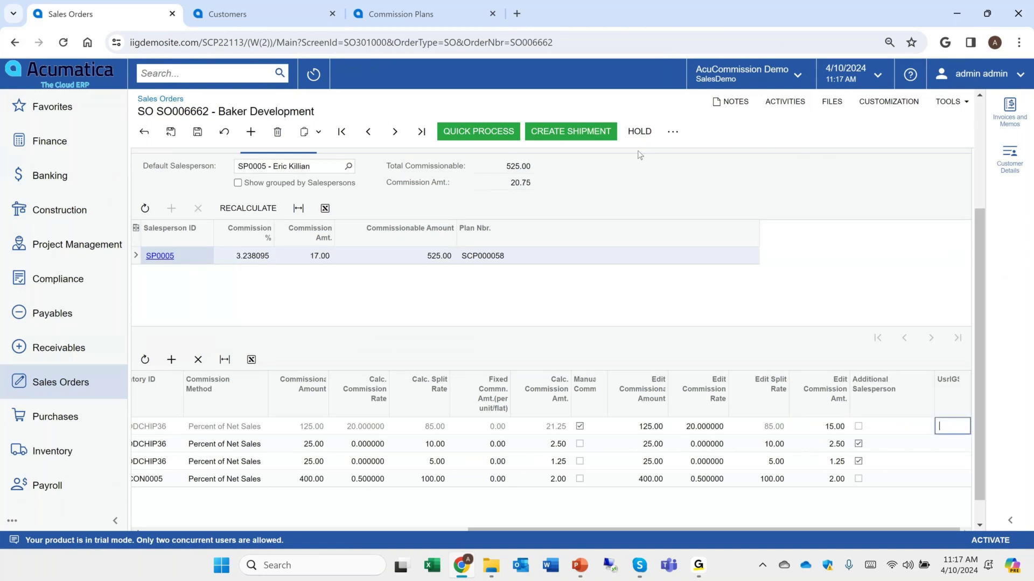
{"action": "left_click", "coordinate": [419, 12]}
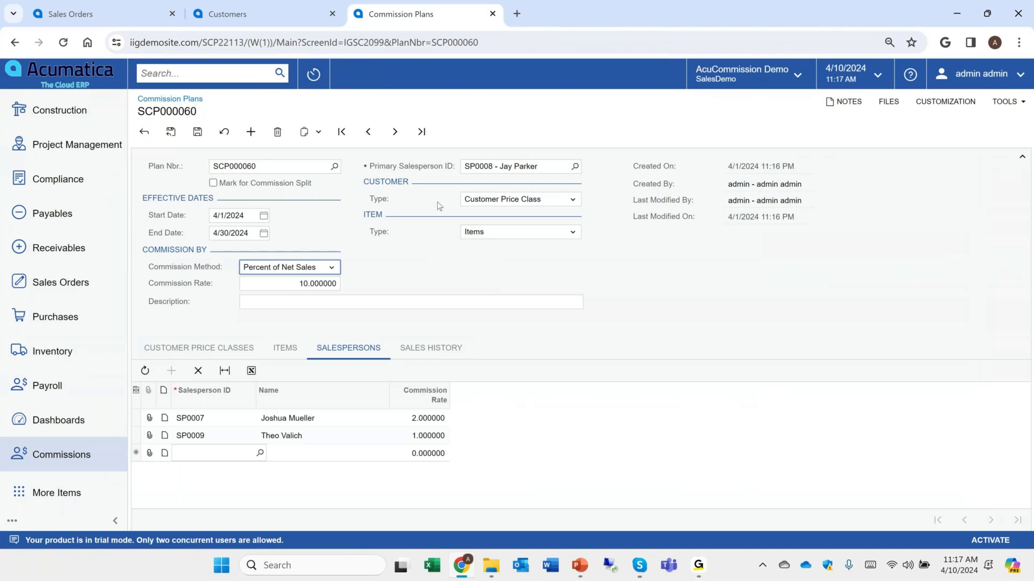
Go from the ACTIVESTAF customer to Commissions > Commission Edit Register, choosing Leave on the warning.
{"action": "left_click", "coordinate": [273, 2]}
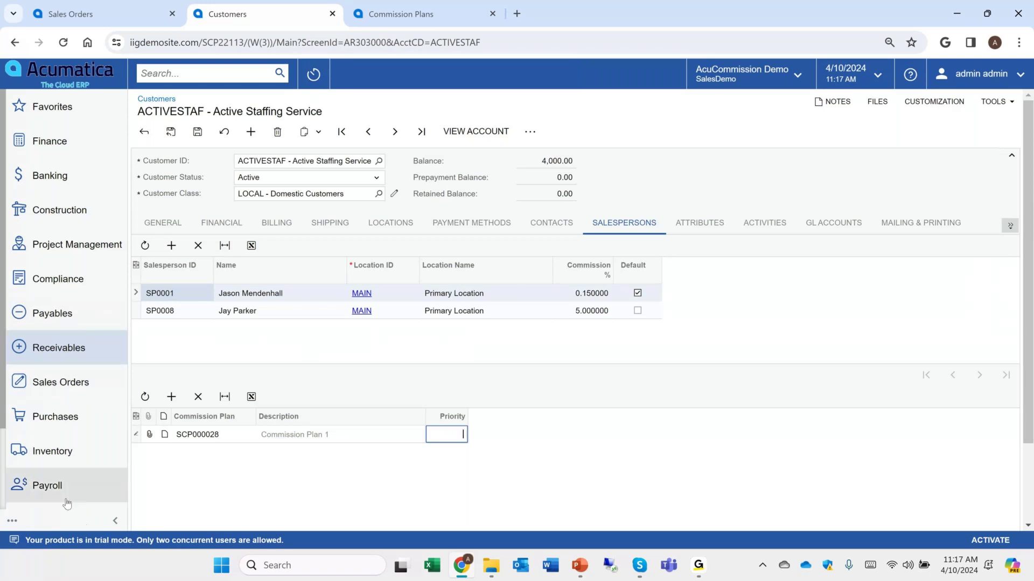
{"action": "scroll", "coordinate": [64, 485], "scroll_direction": "down", "scroll_amount": 2}
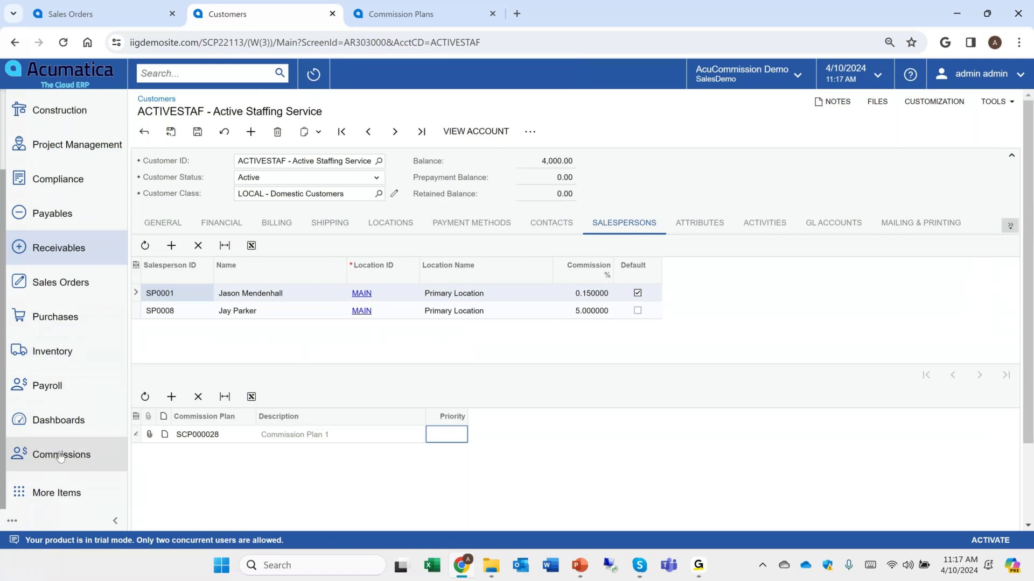
{"action": "left_click", "coordinate": [60, 456]}
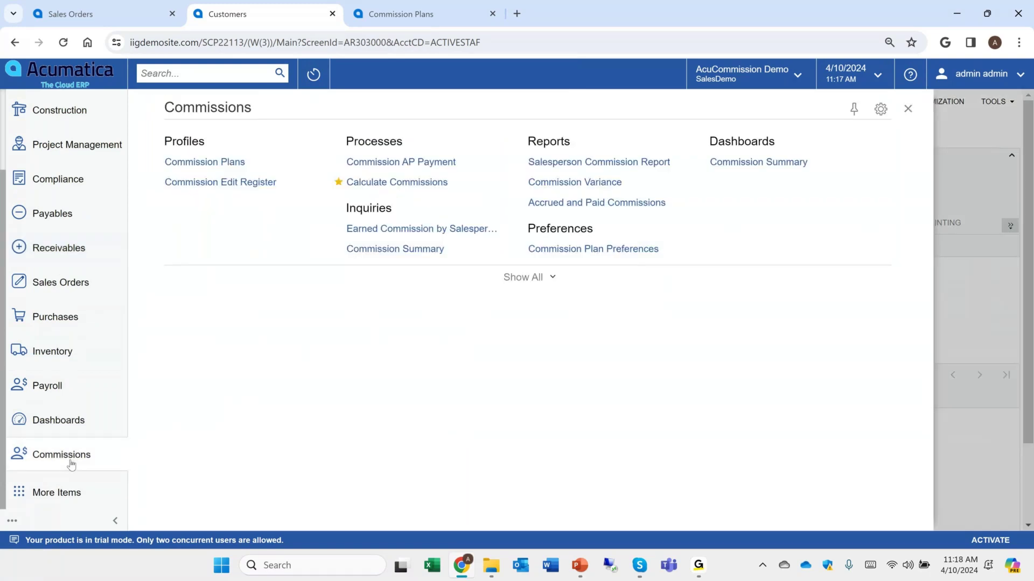
{"action": "left_click", "coordinate": [269, 191]}
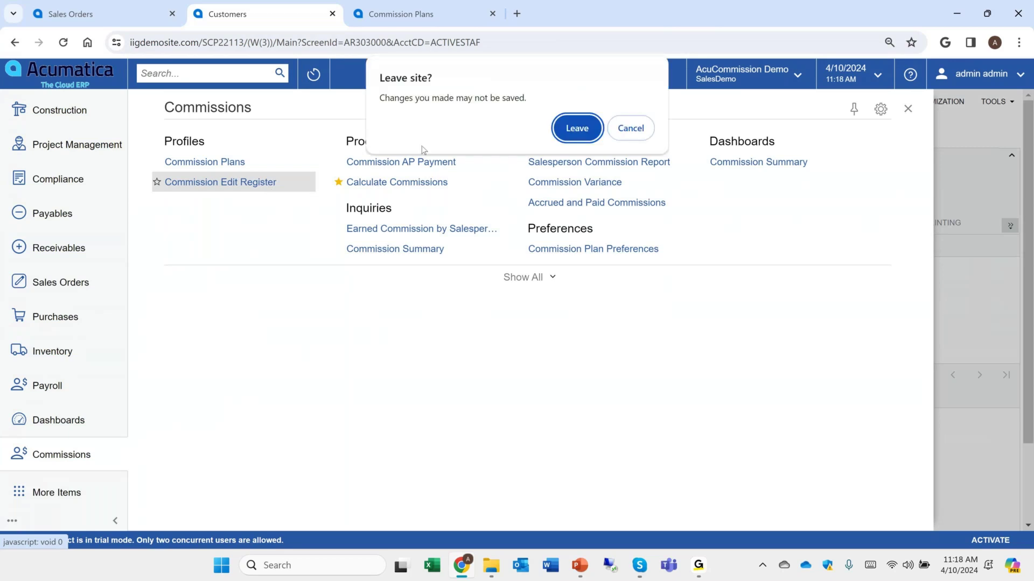
{"action": "left_click", "coordinate": [569, 127]}
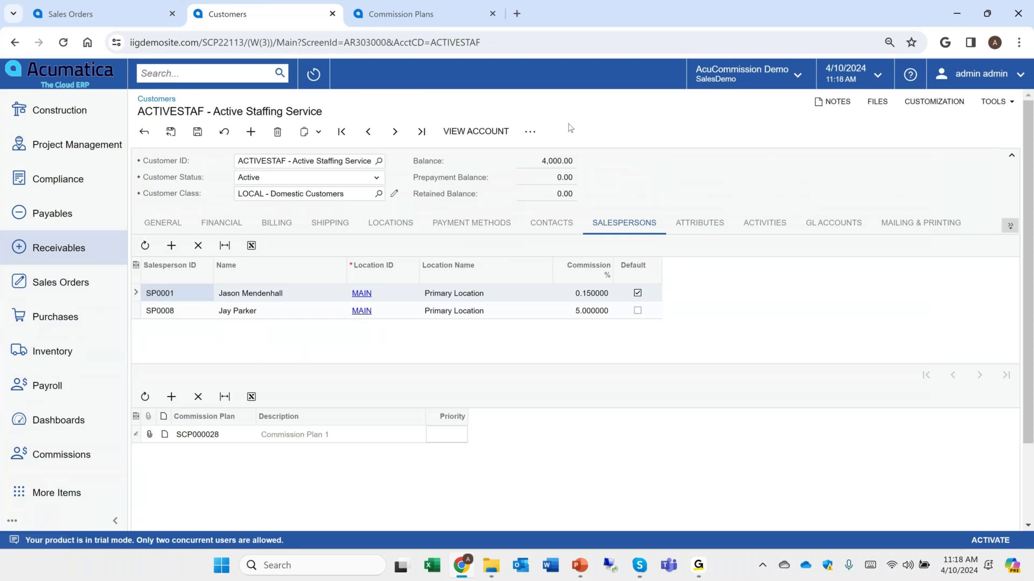
{"action": "left_click", "coordinate": [53, 455]}
{"action": "left_click", "coordinate": [189, 183]}
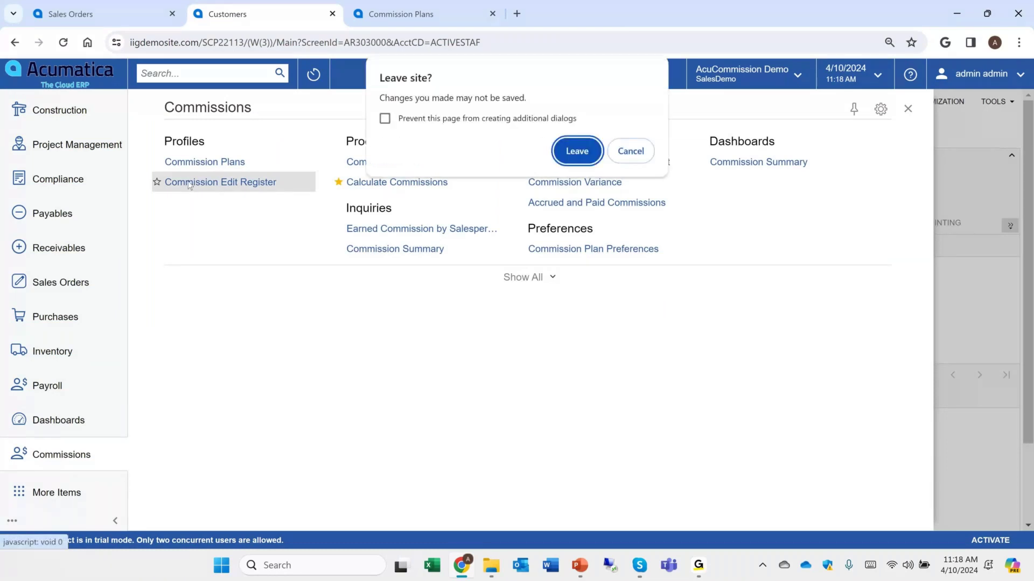
{"action": "left_click", "coordinate": [574, 153]}
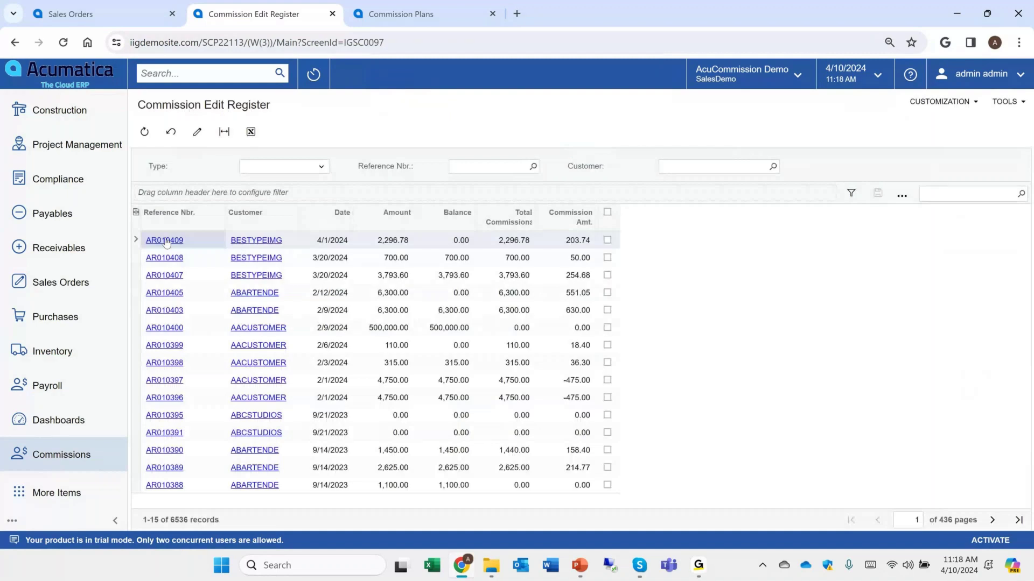
Open invoice AR010409 and change its AM350WINDO line commission to 121, so the total becomes 164.74.
{"action": "left_click", "coordinate": [164, 240]}
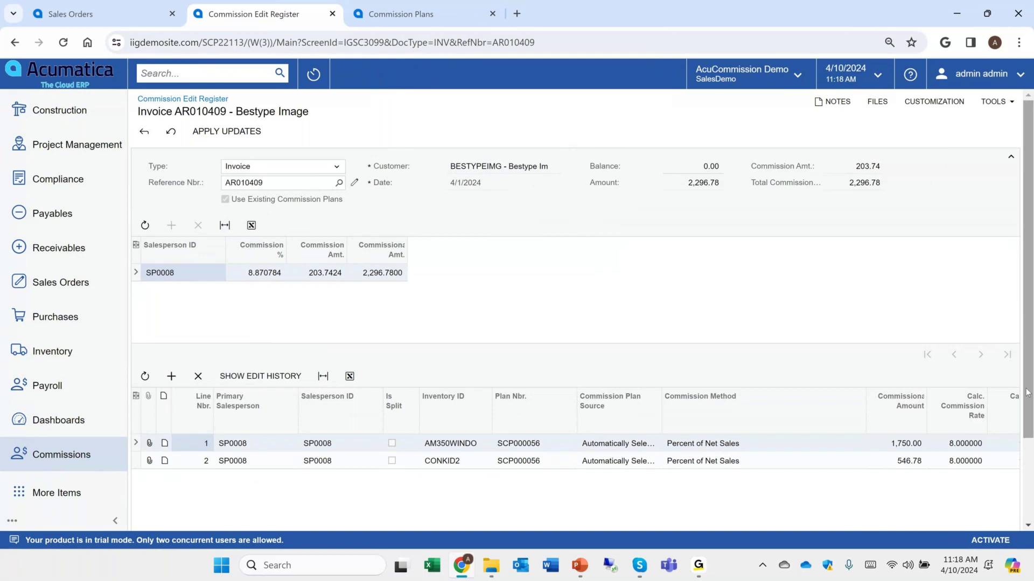
{"action": "left_click", "coordinate": [888, 447]}
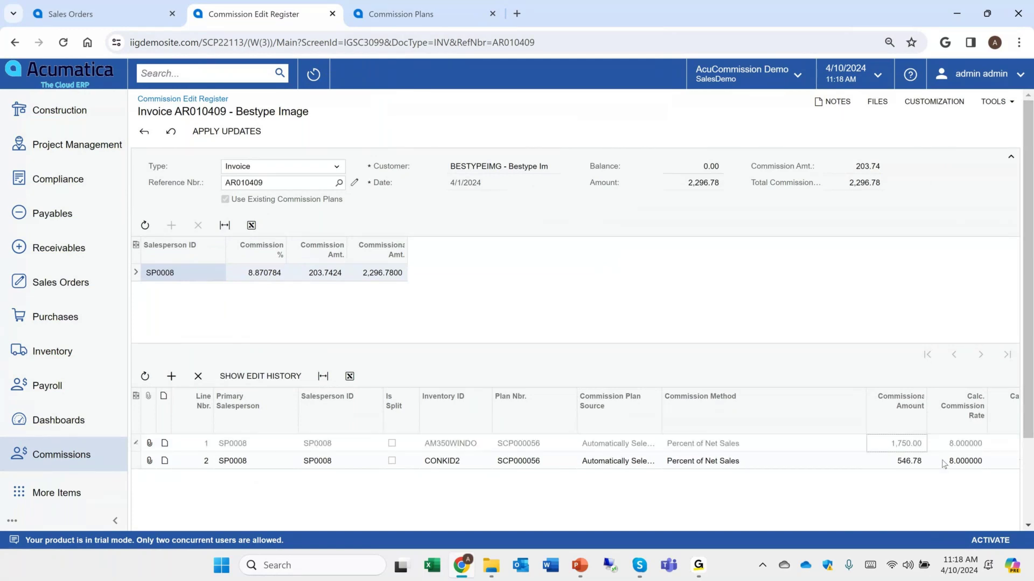
{"action": "scroll", "coordinate": [941, 501], "scroll_direction": "right", "scroll_amount": 4}
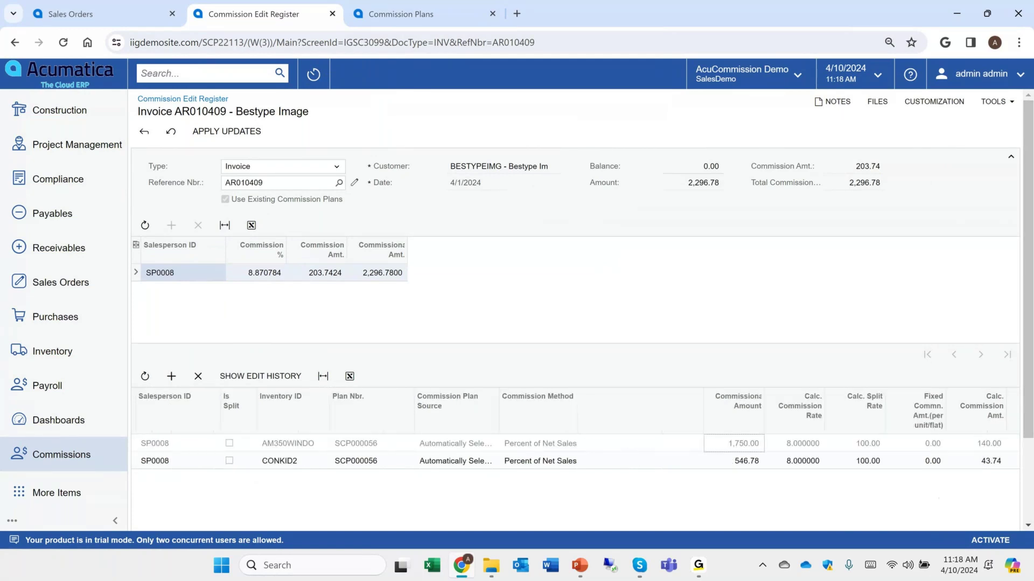
{"action": "left_click", "coordinate": [989, 445]}
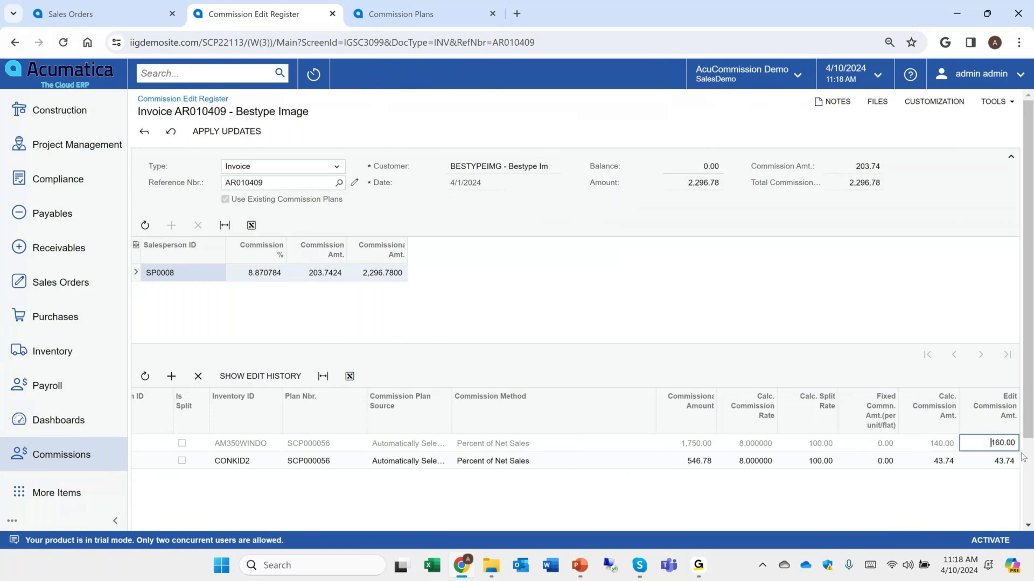
{"action": "type", "text": "121"}
{"action": "key", "text": "Delete"}
{"action": "key", "text": "Delete"}
{"action": "key", "text": "Delete"}
{"action": "key", "text": "Delete"}
{"action": "key", "text": "Delete"}
{"action": "key", "text": "Delete"}
{"action": "key", "text": "Tab"}
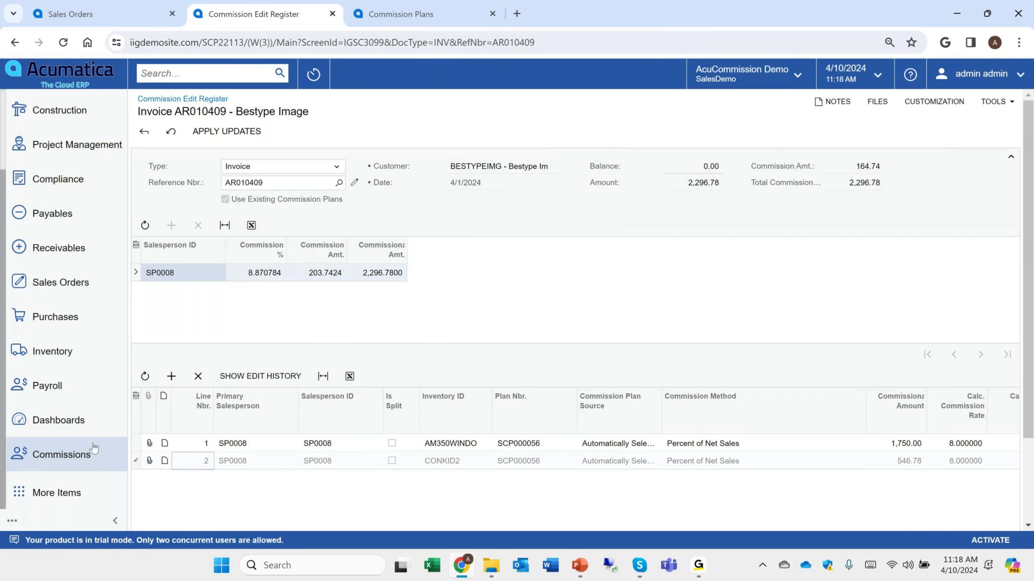
{"action": "left_click", "coordinate": [65, 454]}
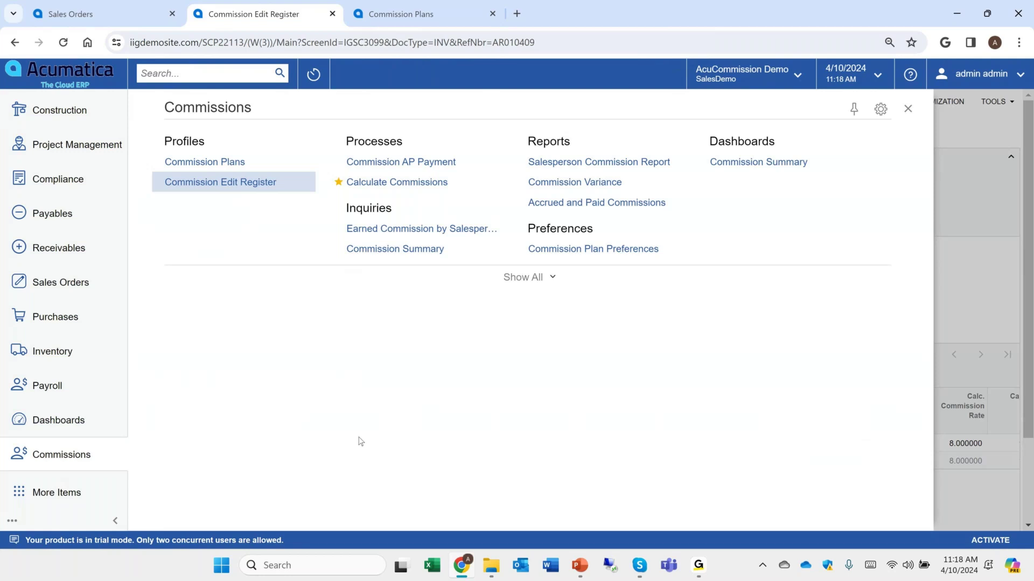
{"action": "left_click", "coordinate": [390, 21]}
Check SCP000060's Commission Method, Item Type and Customer Type without changes, then switch to PowerPoint.
{"action": "left_click", "coordinate": [330, 268]}
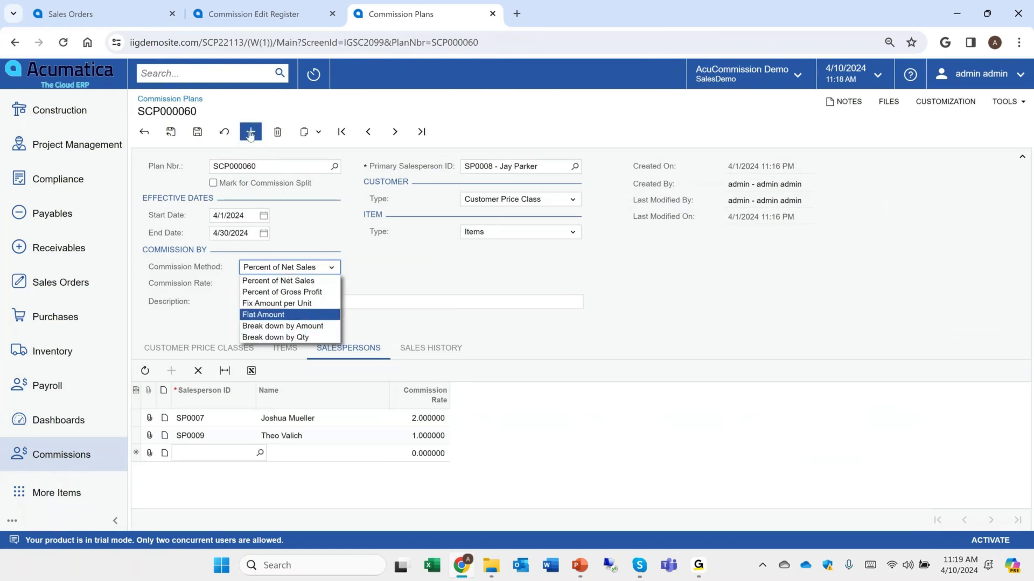
{"action": "left_click", "coordinate": [426, 298]}
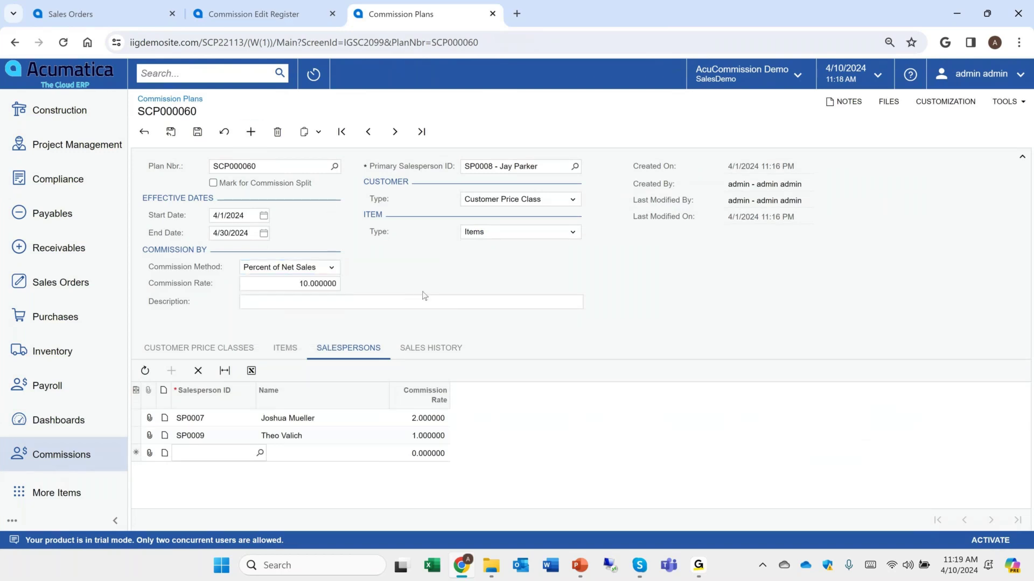
{"action": "left_click", "coordinate": [537, 234]}
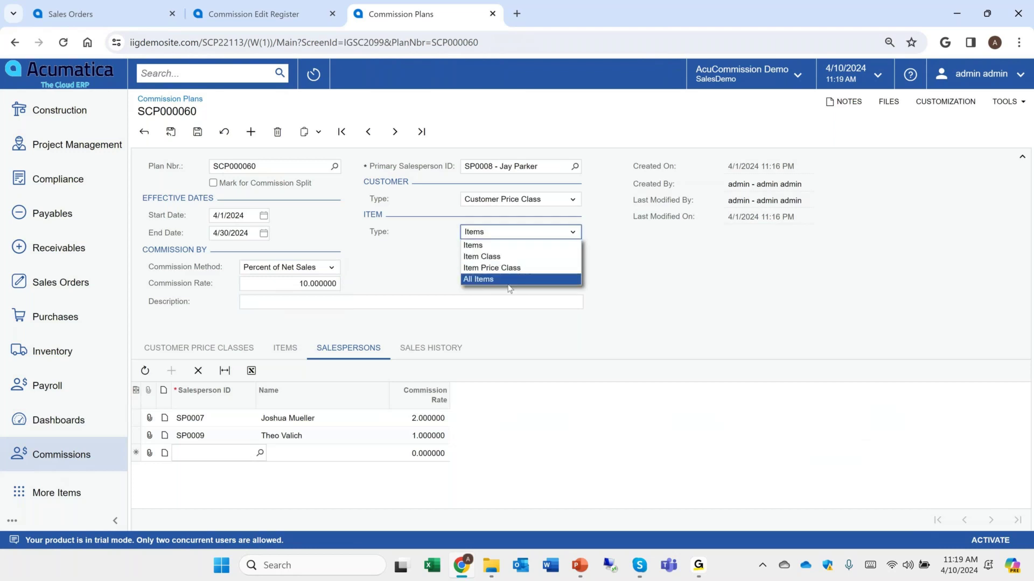
{"action": "left_click", "coordinate": [370, 299]}
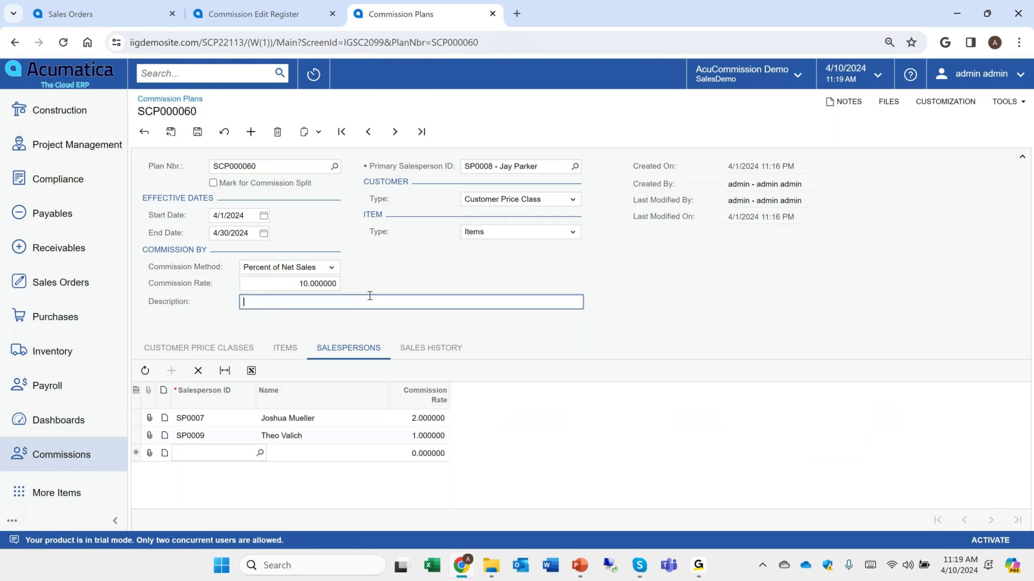
{"action": "left_click", "coordinate": [572, 199]}
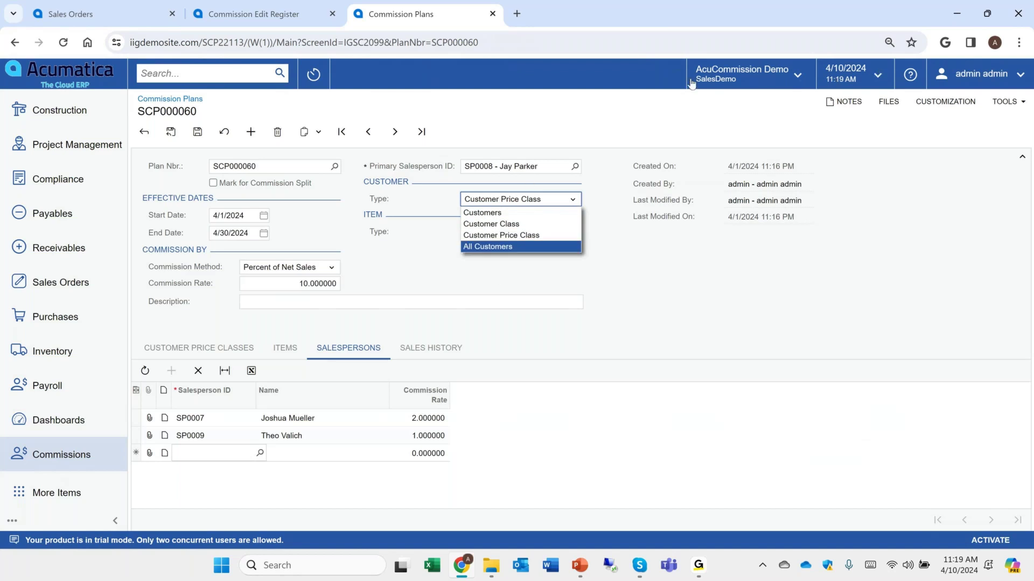
{"action": "mouse_move", "coordinate": [575, 569]}
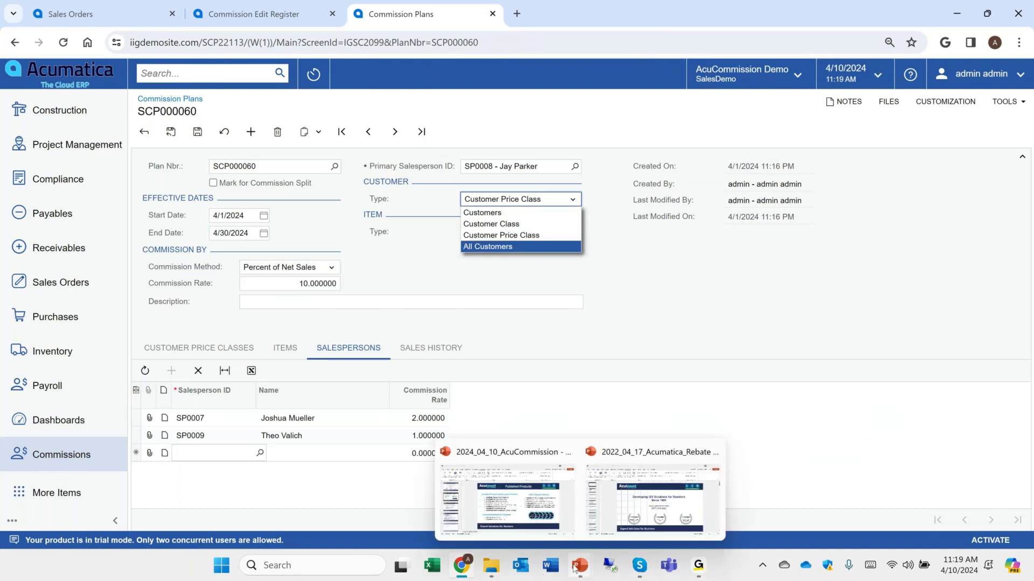
{"action": "left_click", "coordinate": [625, 498]}
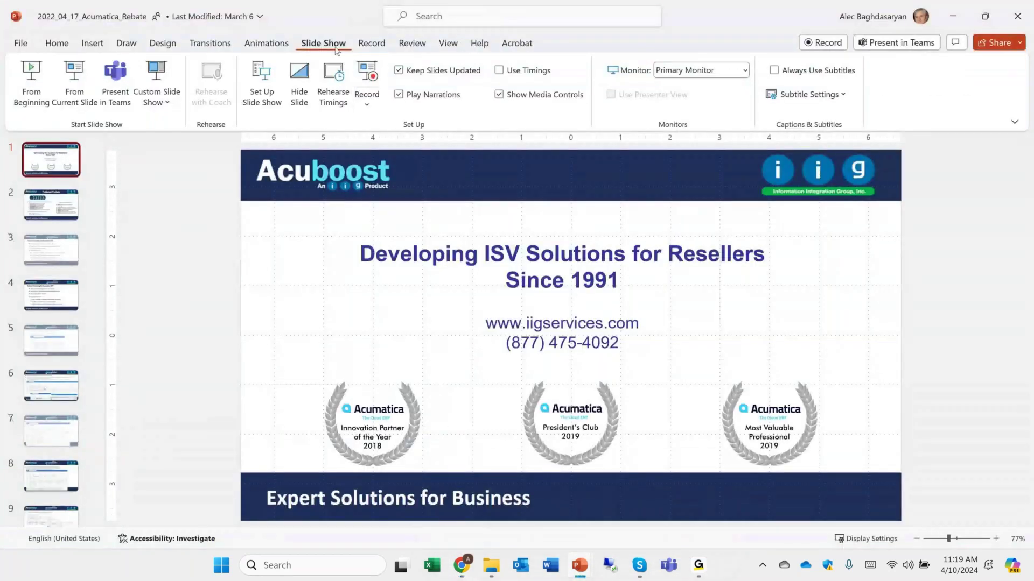
Run the rebate deck from the beginning and advance past Rebate Processing to the Vendor Rebate programs slide.
{"action": "left_click", "coordinate": [47, 96]}
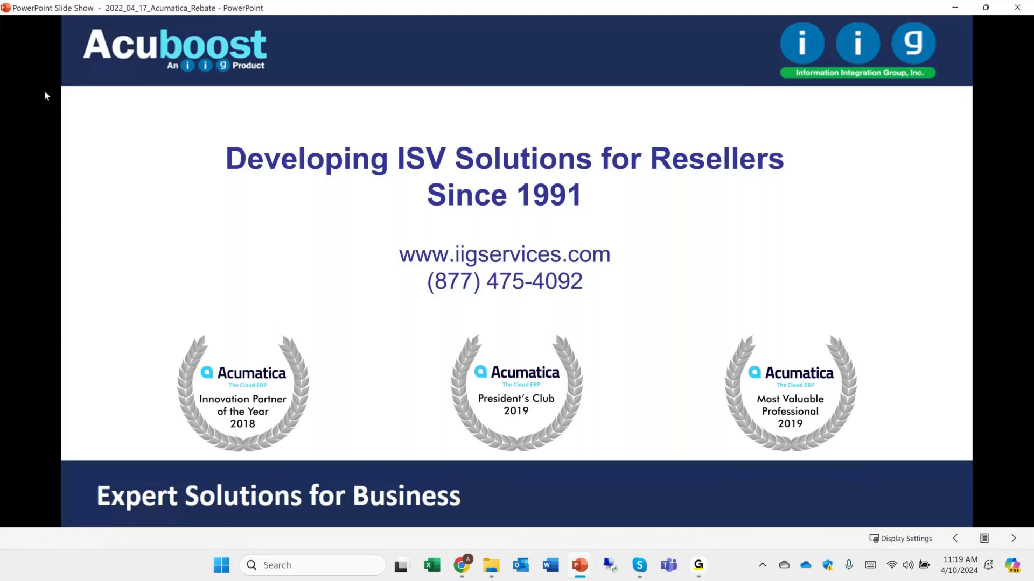
{"action": "left_click", "coordinate": [46, 96]}
{"action": "left_click", "coordinate": [46, 96]}
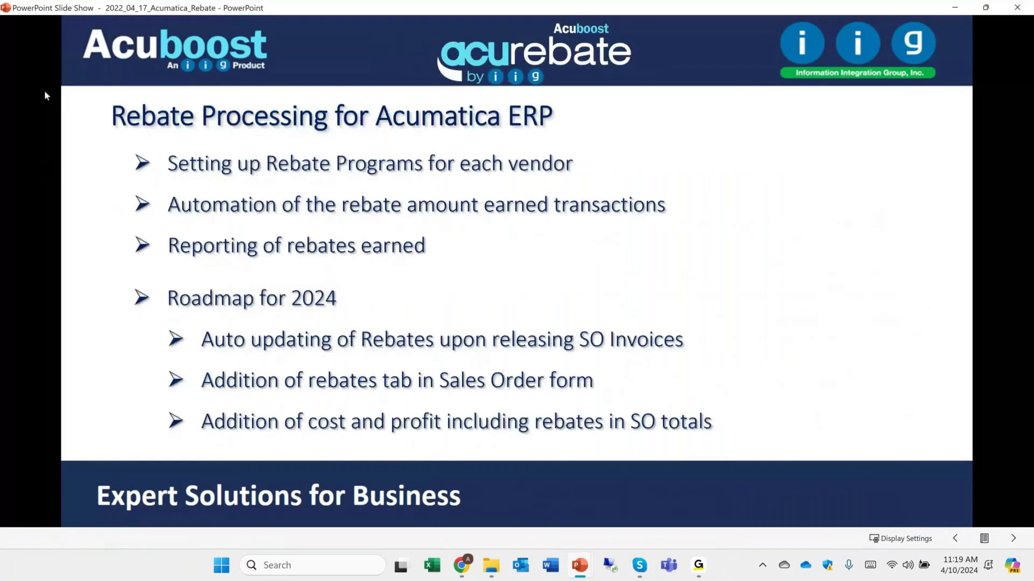
{"action": "left_click", "coordinate": [45, 92]}
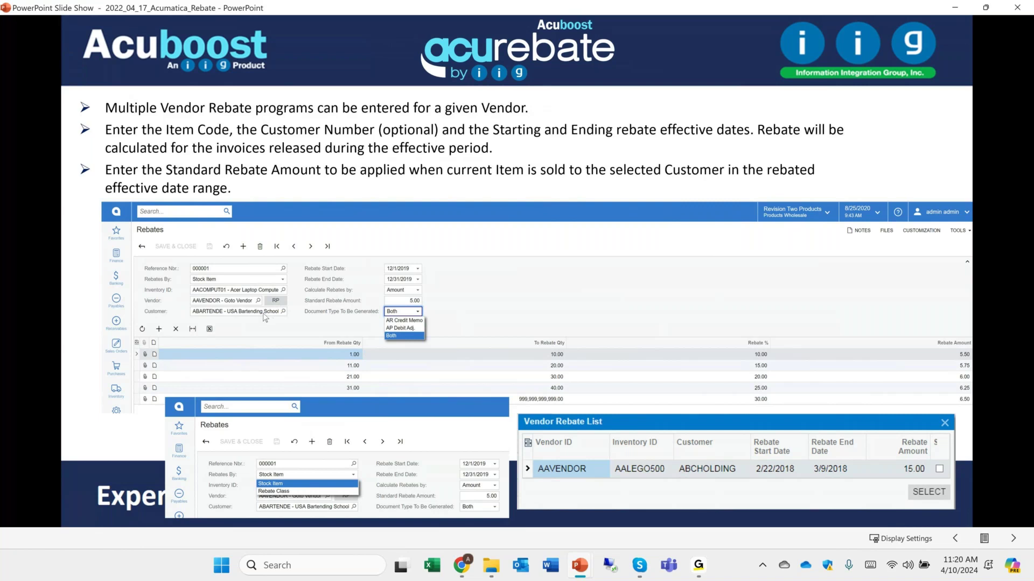
Advance through the Rebates Worksheets, transaction and credit memo slides to the thank-you slide, then return to Chrome.
{"action": "left_click", "coordinate": [635, 285]}
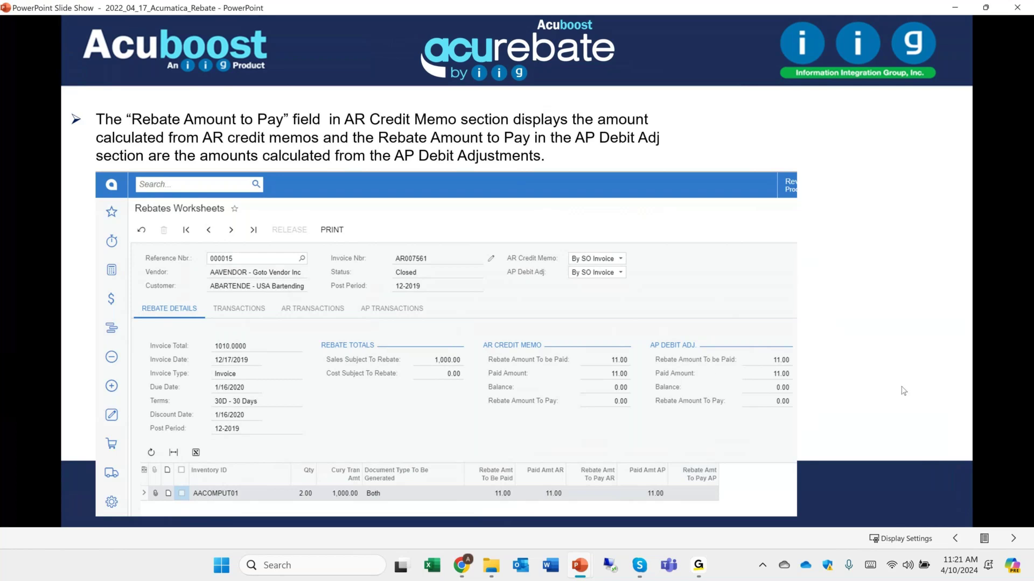
{"action": "left_click", "coordinate": [834, 340]}
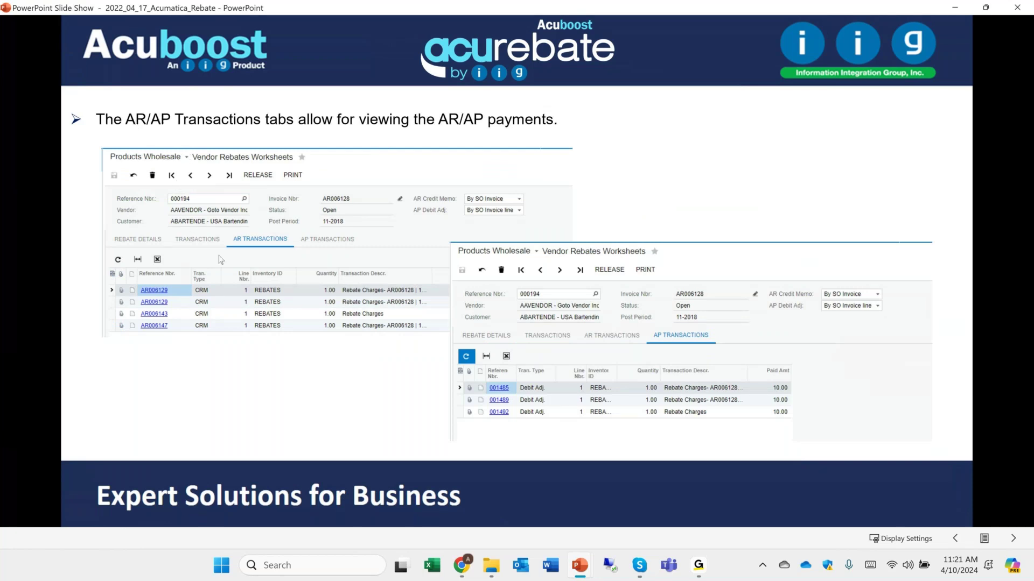
{"action": "left_click", "coordinate": [640, 383]}
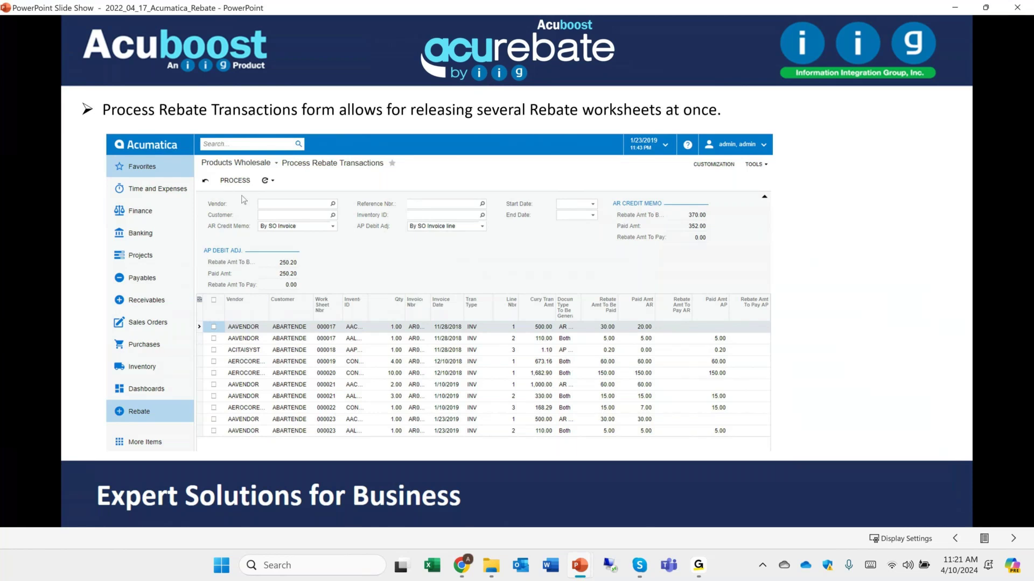
{"action": "left_click", "coordinate": [537, 254]}
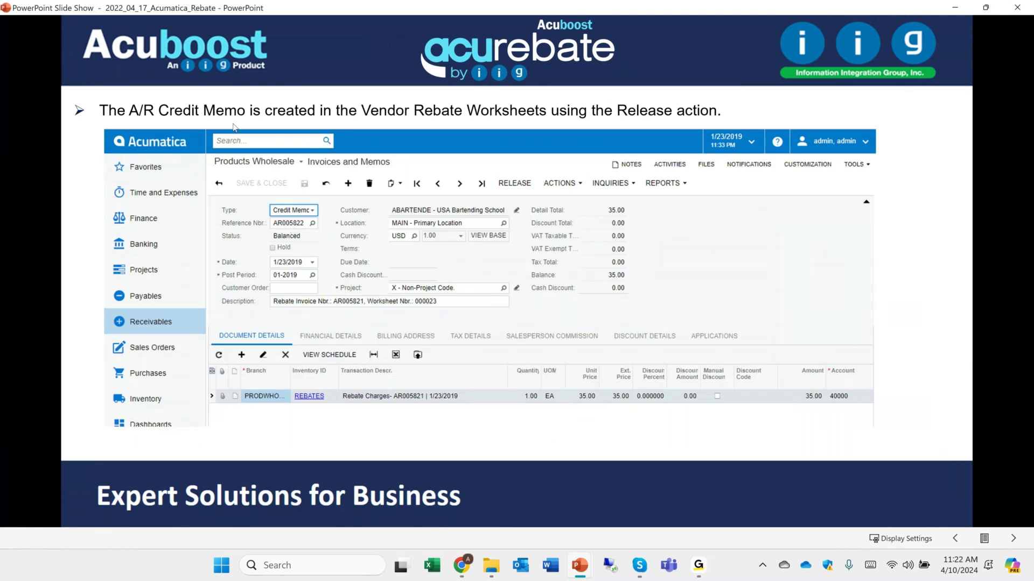
{"action": "left_click", "coordinate": [704, 201]}
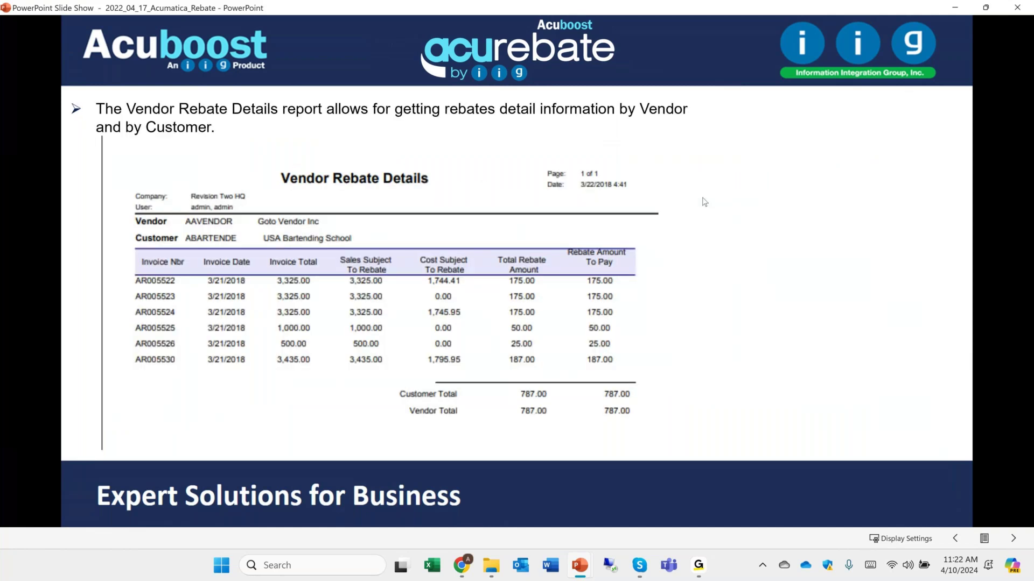
{"action": "left_click", "coordinate": [704, 202]}
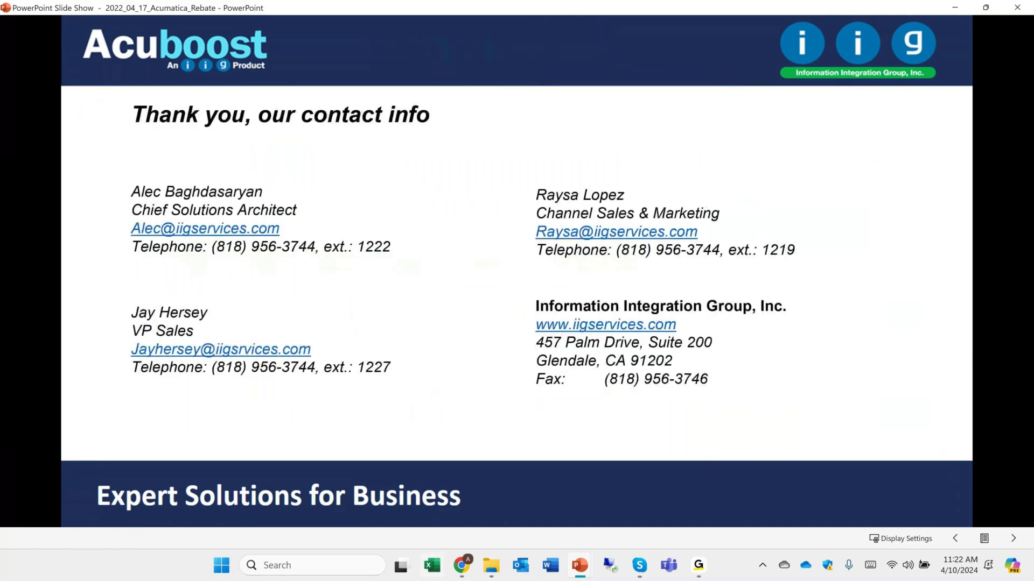
{"action": "left_click", "coordinate": [459, 571]}
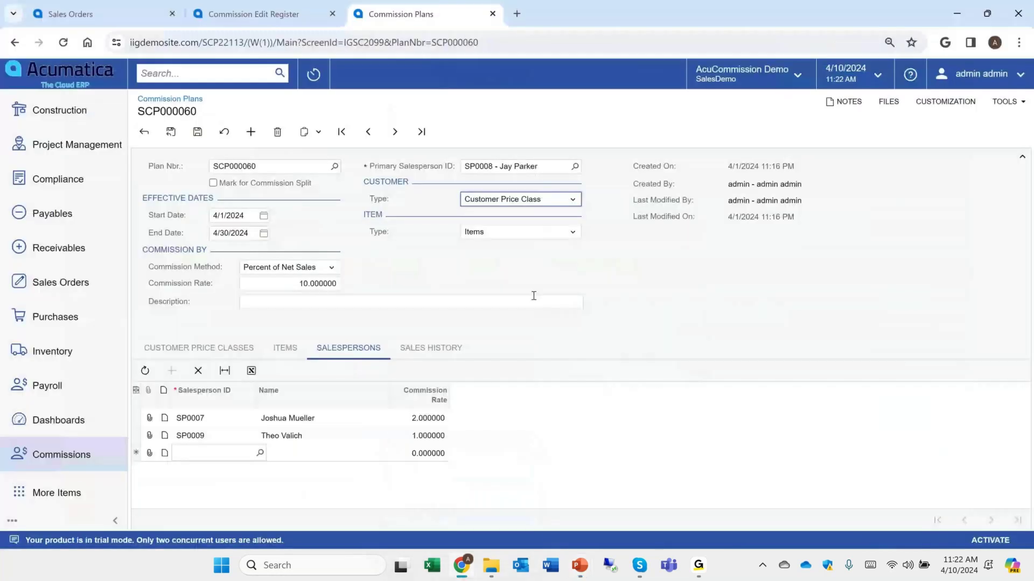
Close Chrome, choosing Leave on both unsaved-page prompts.
{"action": "left_click", "coordinate": [1022, 8]}
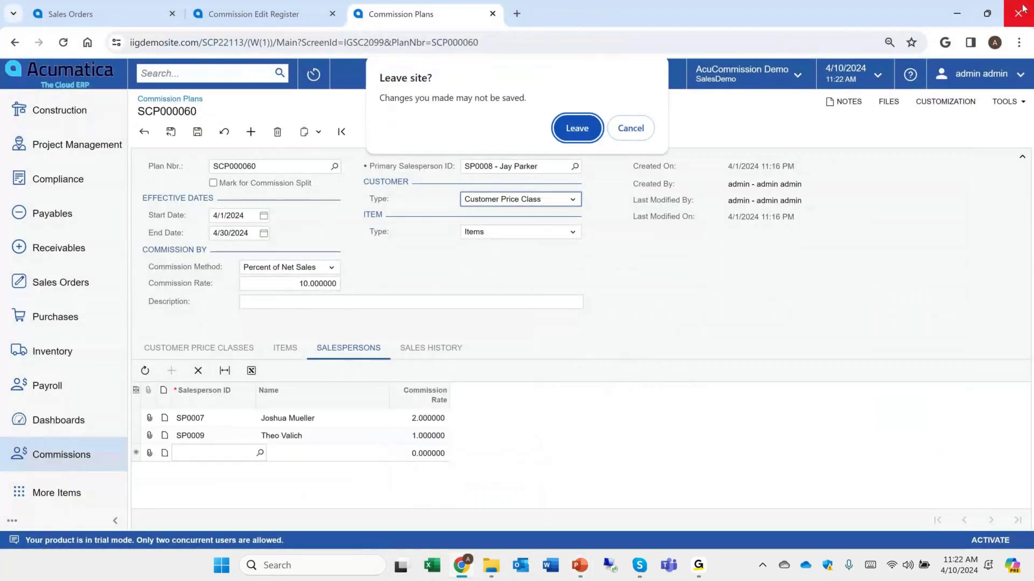
{"action": "left_click", "coordinate": [577, 127]}
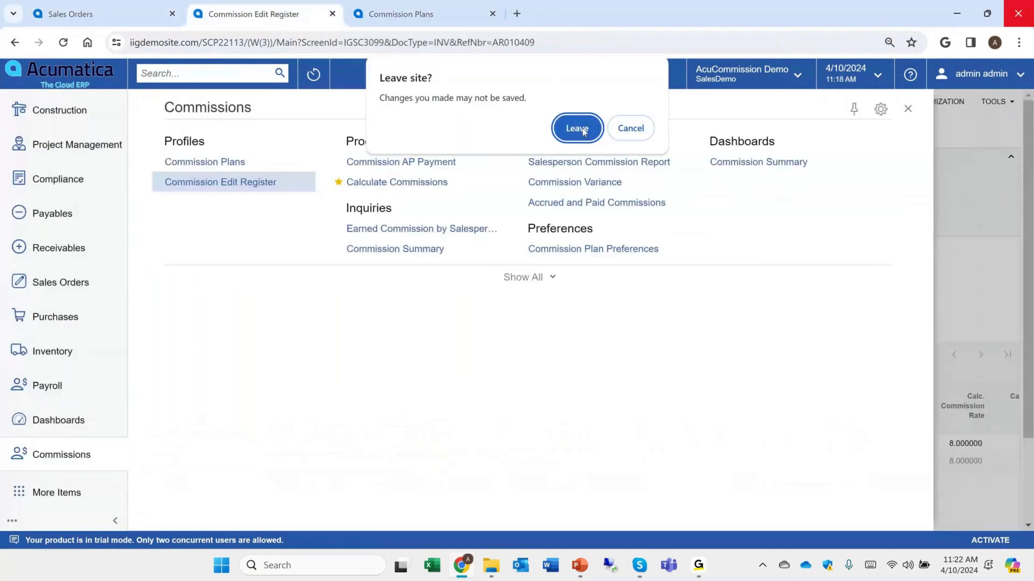
{"action": "left_click", "coordinate": [577, 128]}
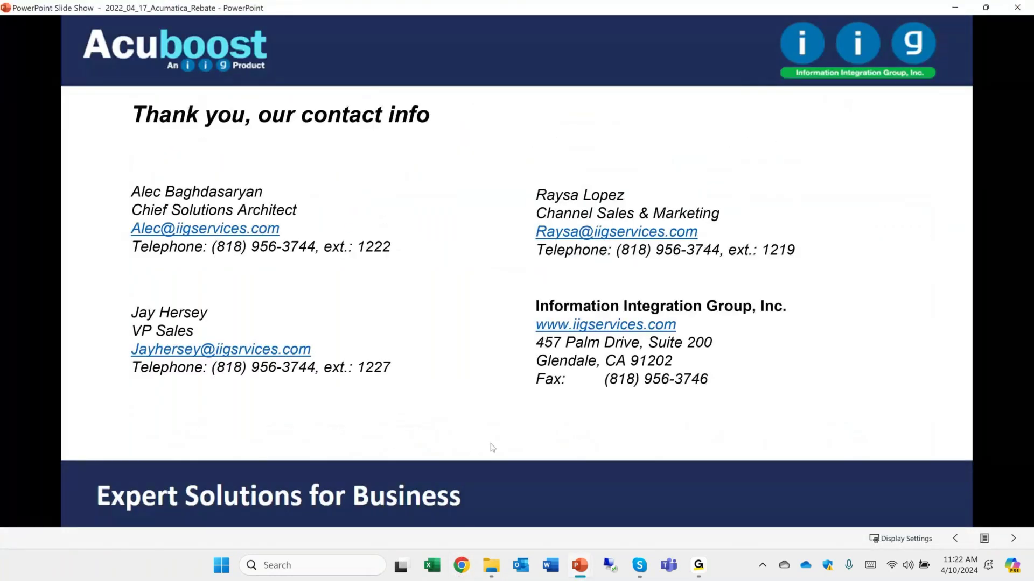
Relaunch Chrome and open the IIG Products bookmark folder.
{"action": "left_click", "coordinate": [462, 565]}
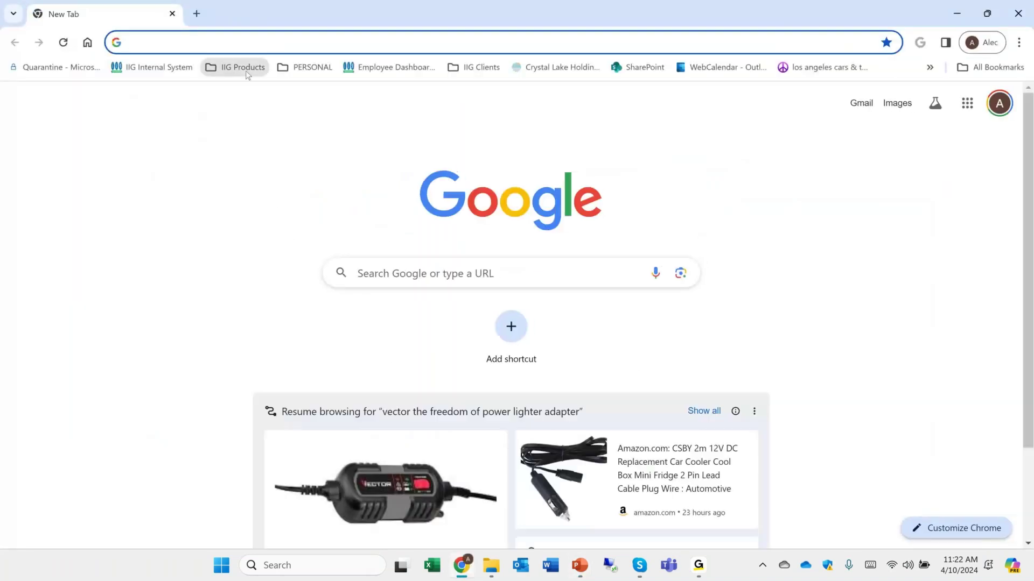
{"action": "left_click", "coordinate": [245, 69]}
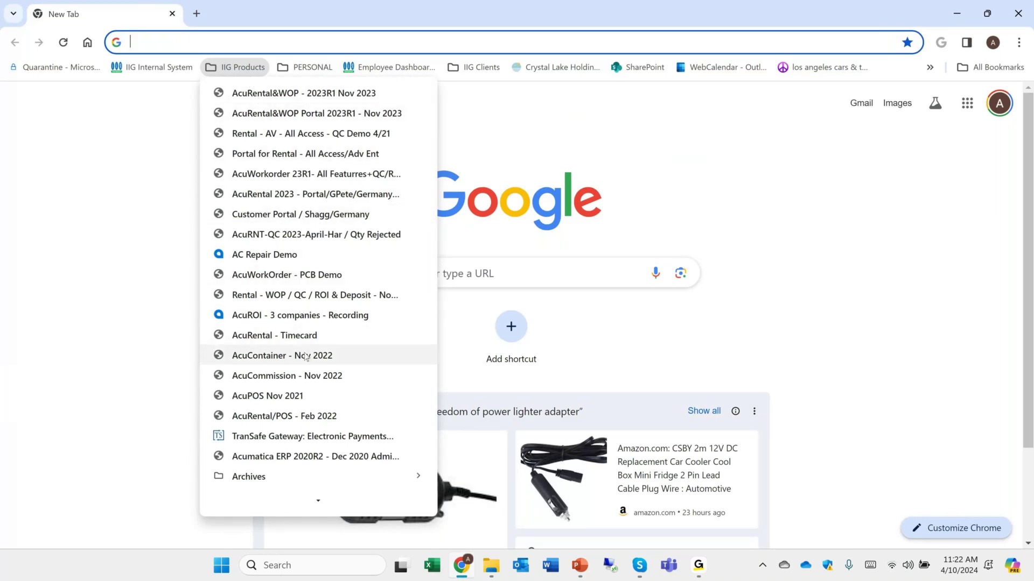
{"action": "mouse_move", "coordinate": [326, 484]}
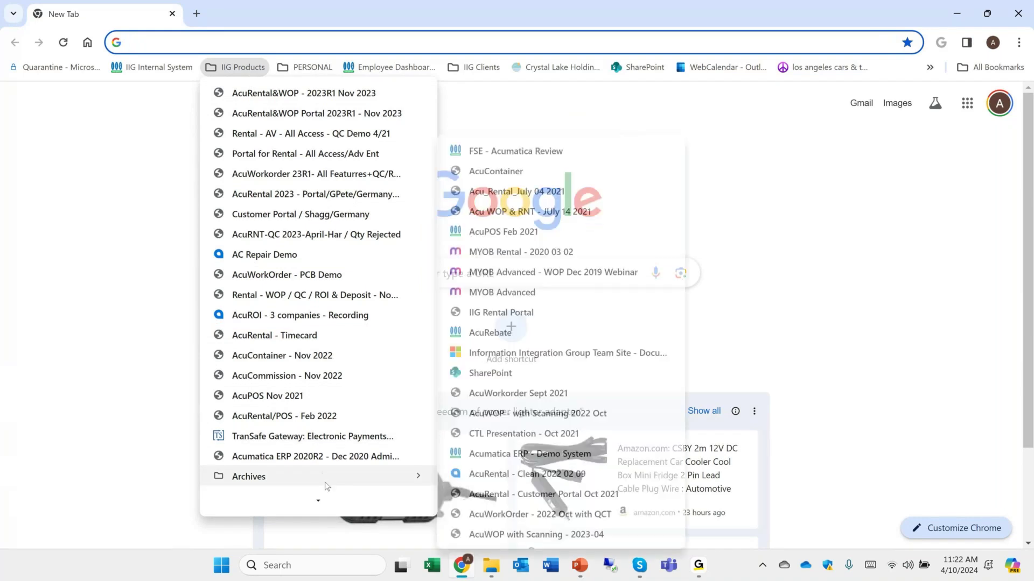
{"action": "scroll", "coordinate": [323, 489], "scroll_direction": "down", "scroll_amount": 5}
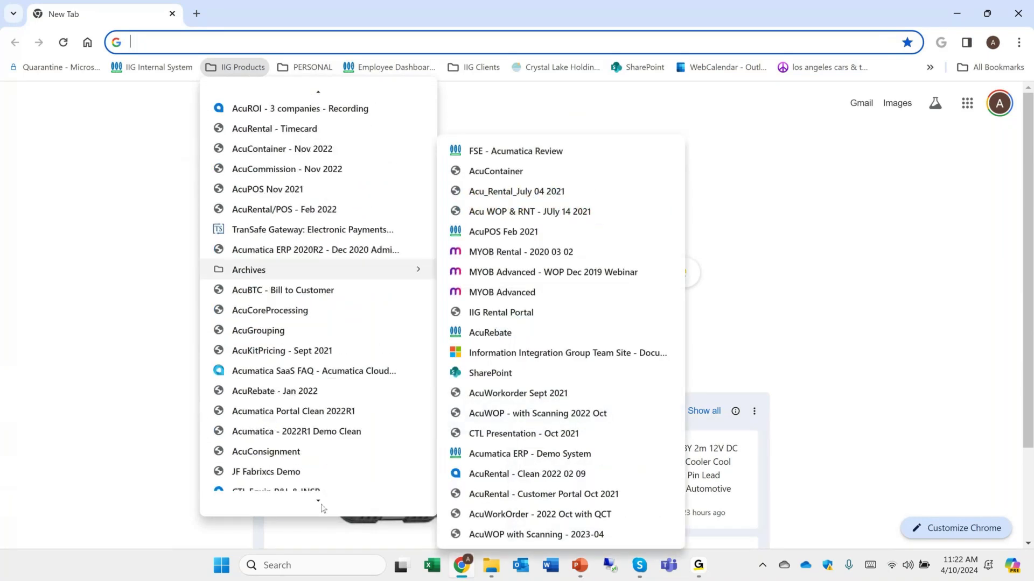
Open the AcuRebate - Jan 2022 bookmark and sign in on the Acumatica login page.
{"action": "left_click", "coordinate": [322, 199]}
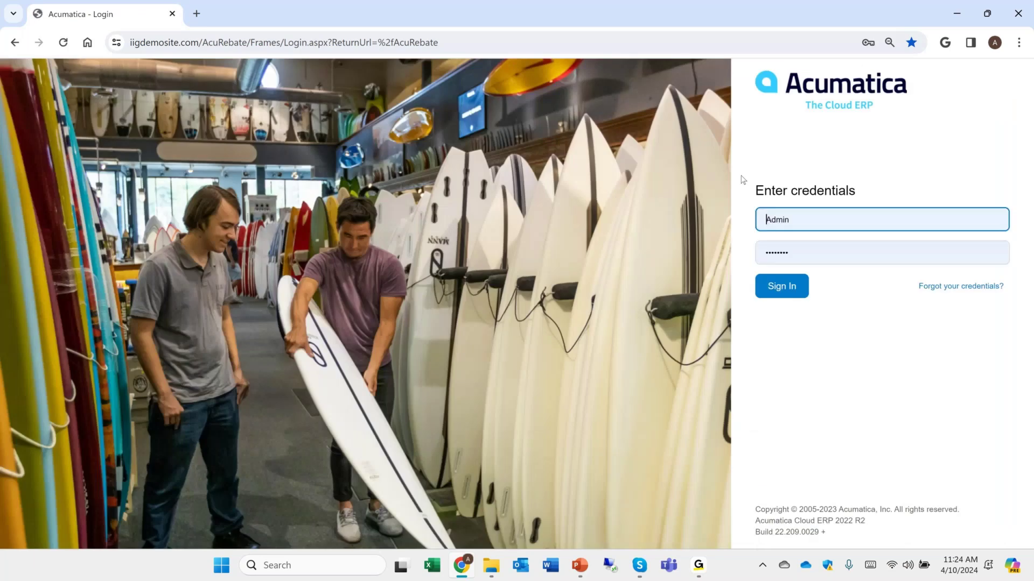
{"action": "left_click", "coordinate": [802, 294]}
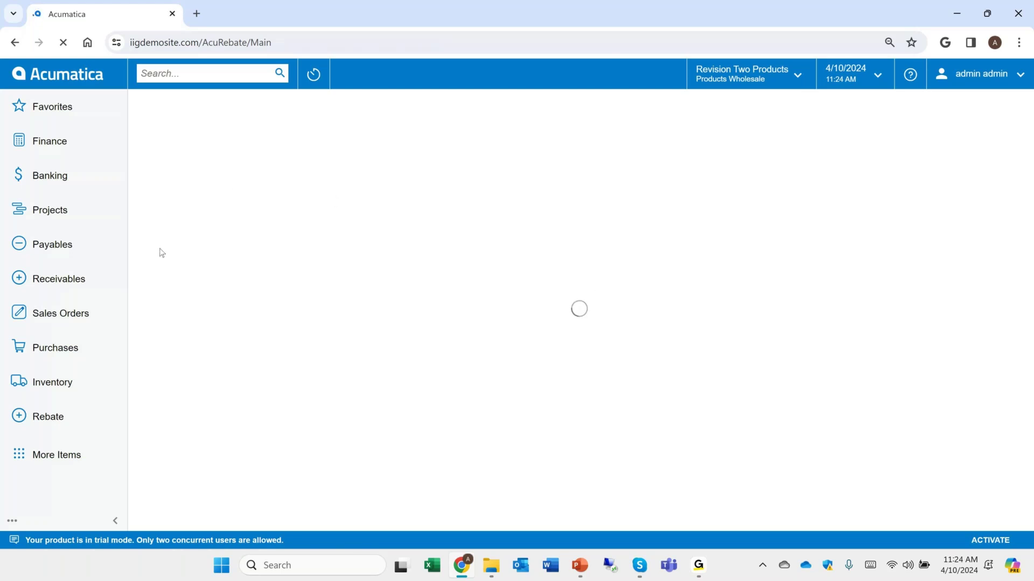
Go to the Rebate workspace and open the Rebates list under Preferences in a new tab.
{"action": "left_click", "coordinate": [88, 418]}
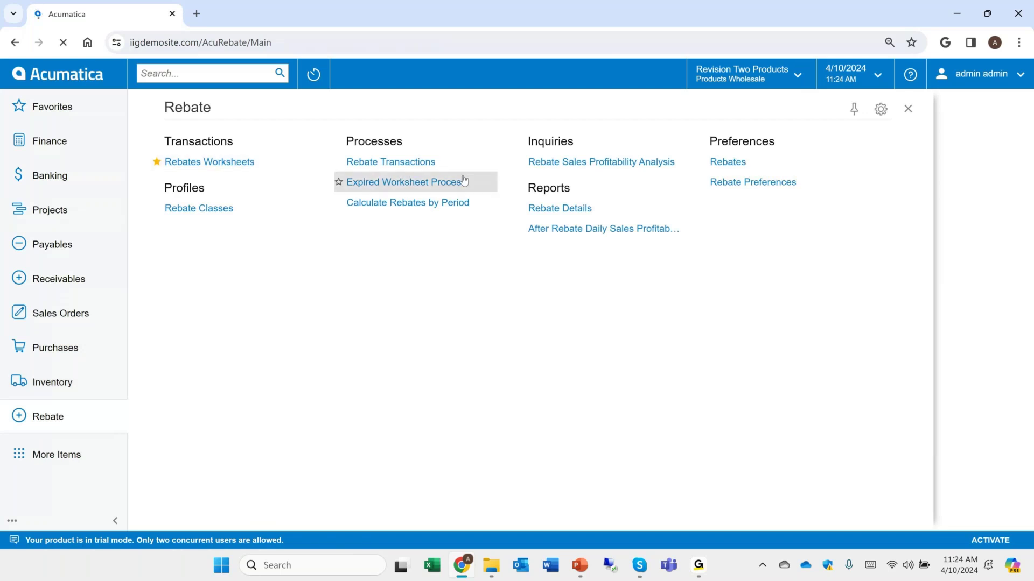
{"action": "left_click", "coordinate": [738, 168]}
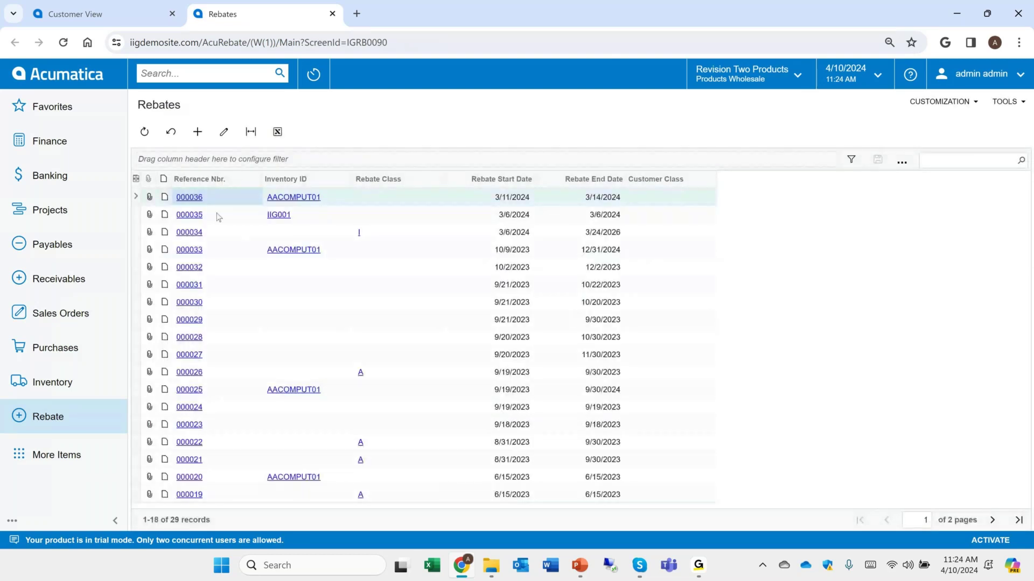
Open rebate 000036 for American Door & Glass and choose year 2026 in the Rebate End Date calendar.
{"action": "left_click", "coordinate": [197, 200]}
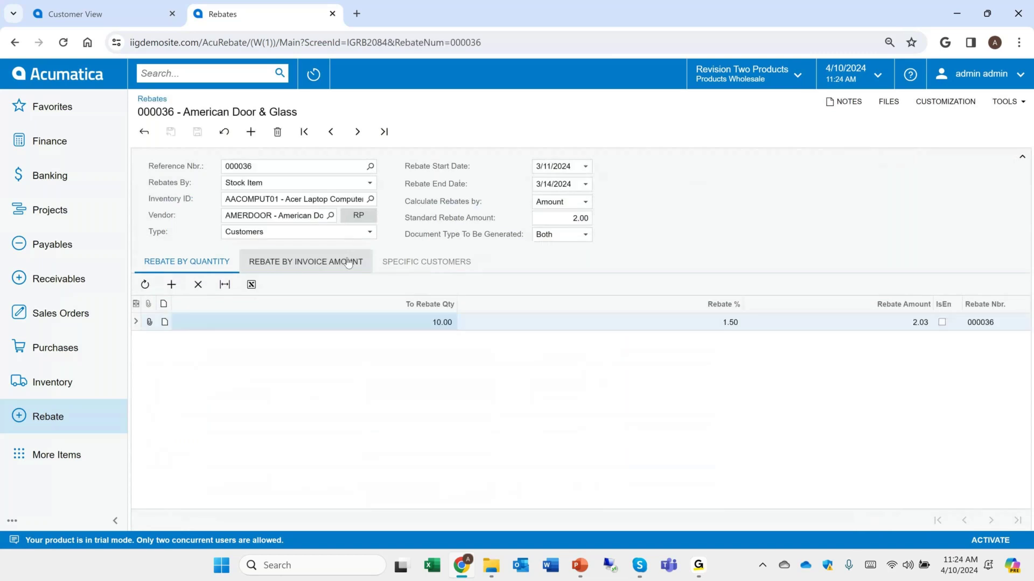
{"action": "left_click", "coordinate": [278, 165]}
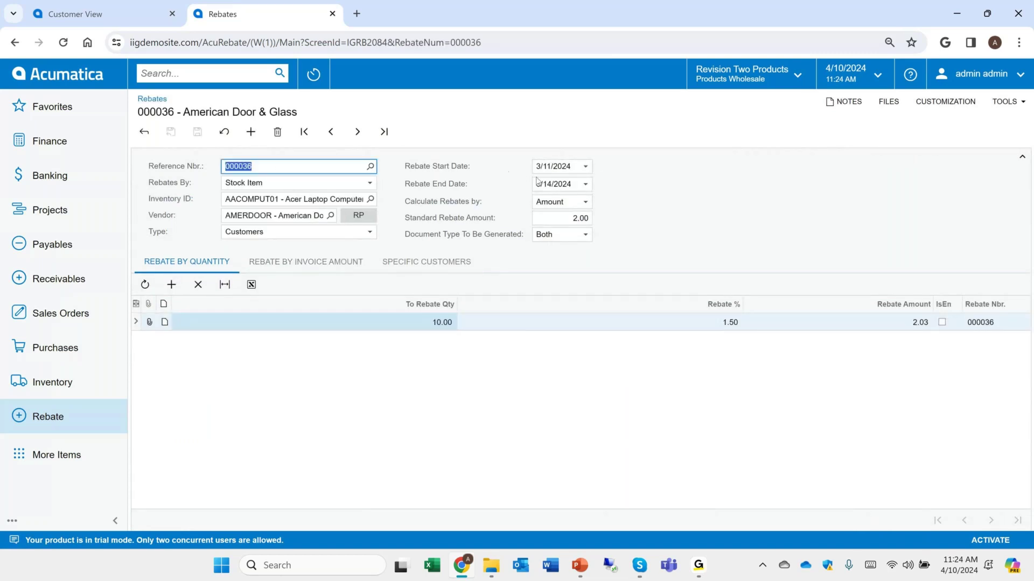
{"action": "left_click", "coordinate": [585, 184]}
{"action": "left_click", "coordinate": [671, 199]}
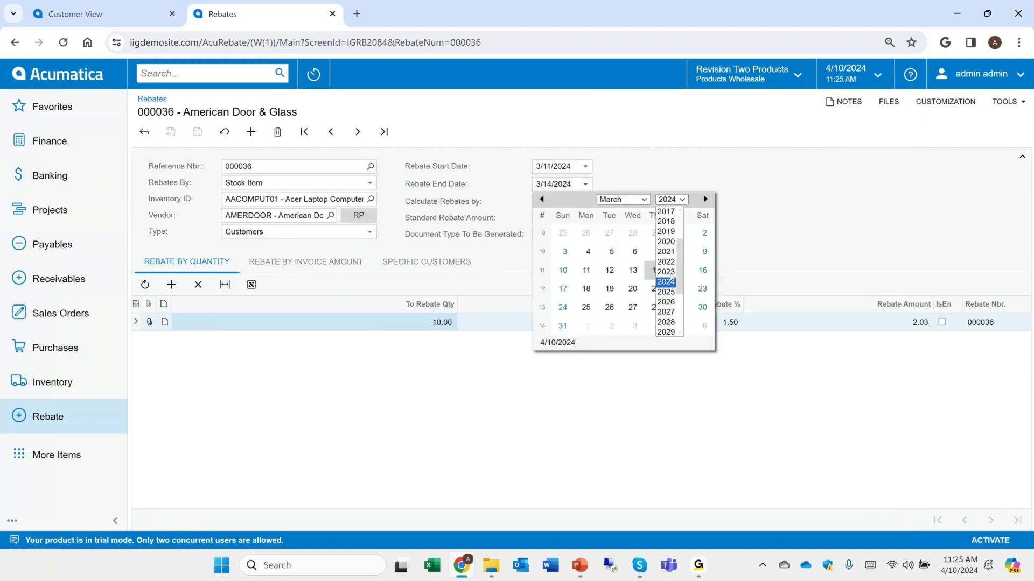
{"action": "left_click", "coordinate": [666, 301]}
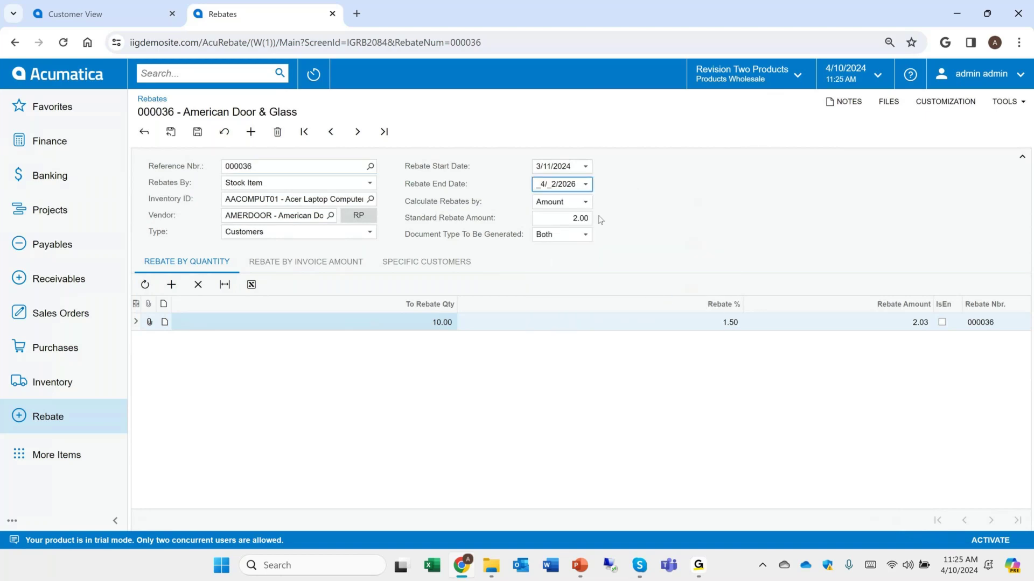
{"action": "left_click", "coordinate": [585, 202]}
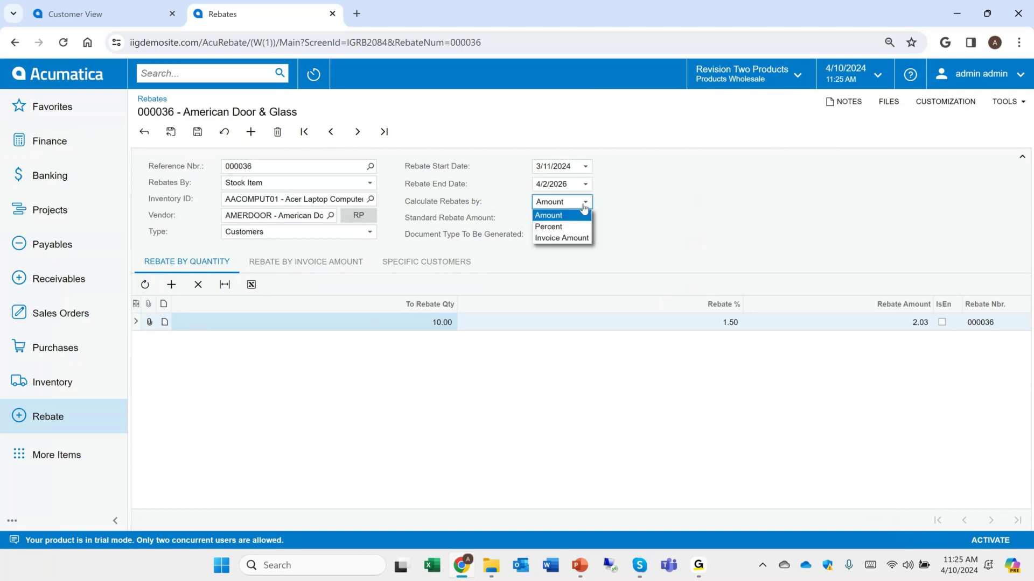
{"action": "left_click", "coordinate": [582, 215]}
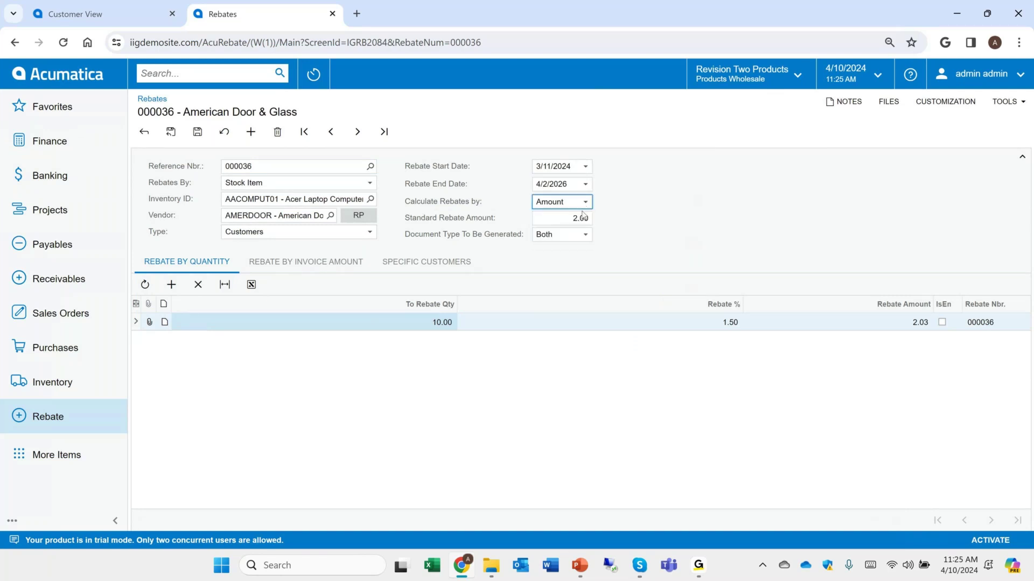
{"action": "left_click", "coordinate": [276, 183]}
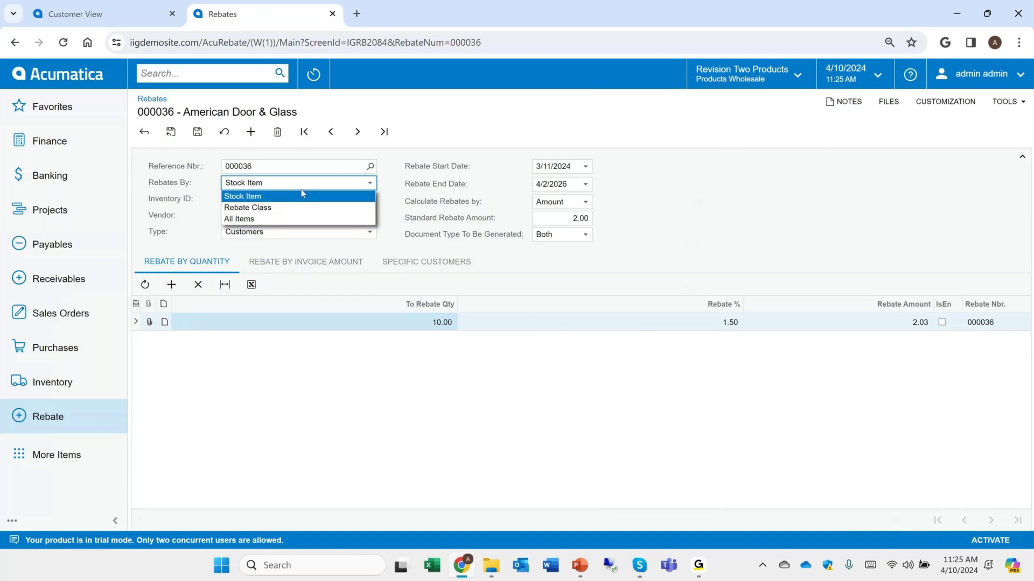
{"action": "left_click", "coordinate": [412, 127]}
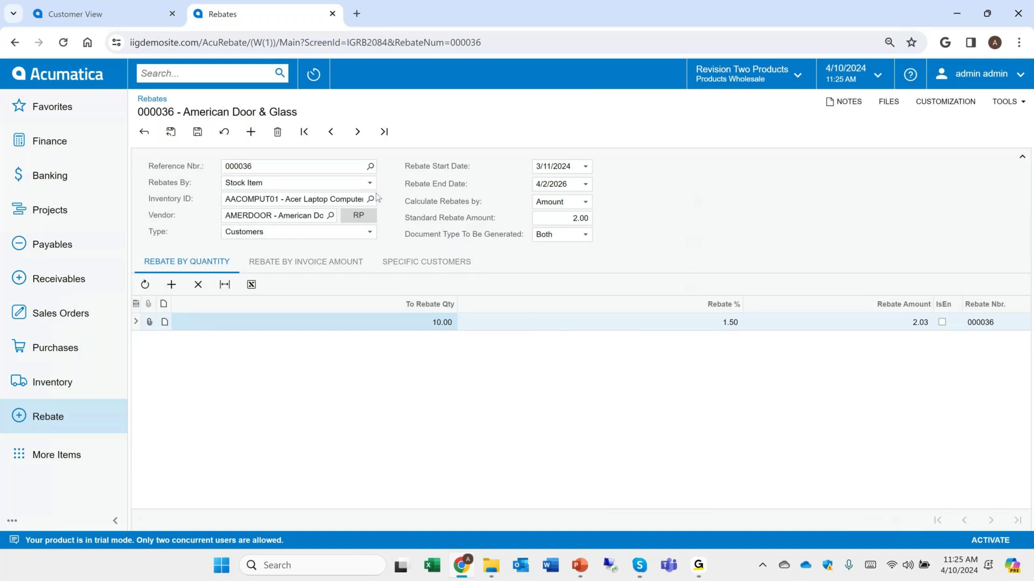
{"action": "left_click", "coordinate": [347, 232]}
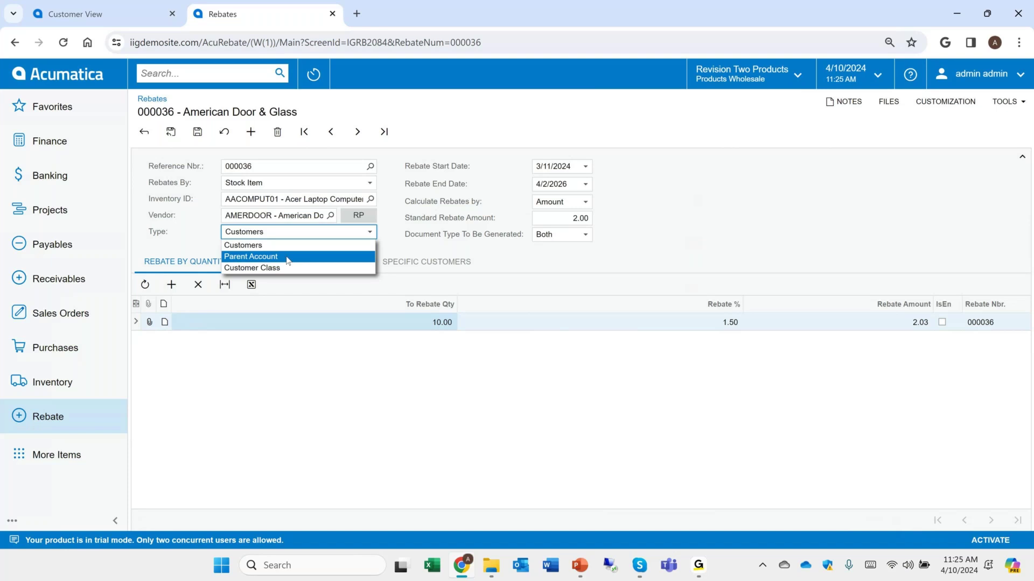
Check that rebate 000036 covers customer APOSTELSCH and generates both document types, then go to the Rebate workspace.
{"action": "left_click", "coordinate": [426, 262]}
{"action": "left_click", "coordinate": [551, 238]}
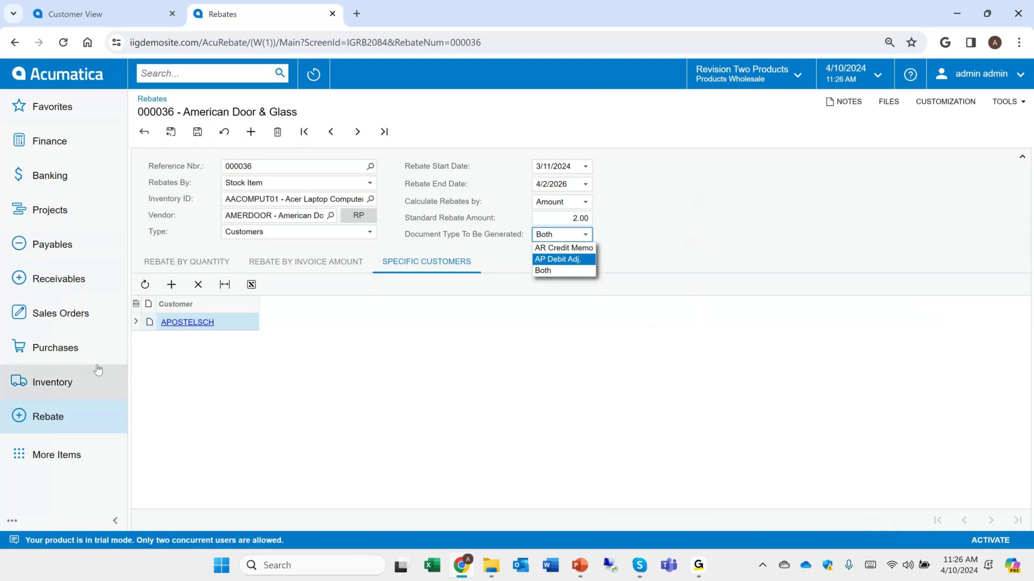
{"action": "left_click", "coordinate": [100, 416]}
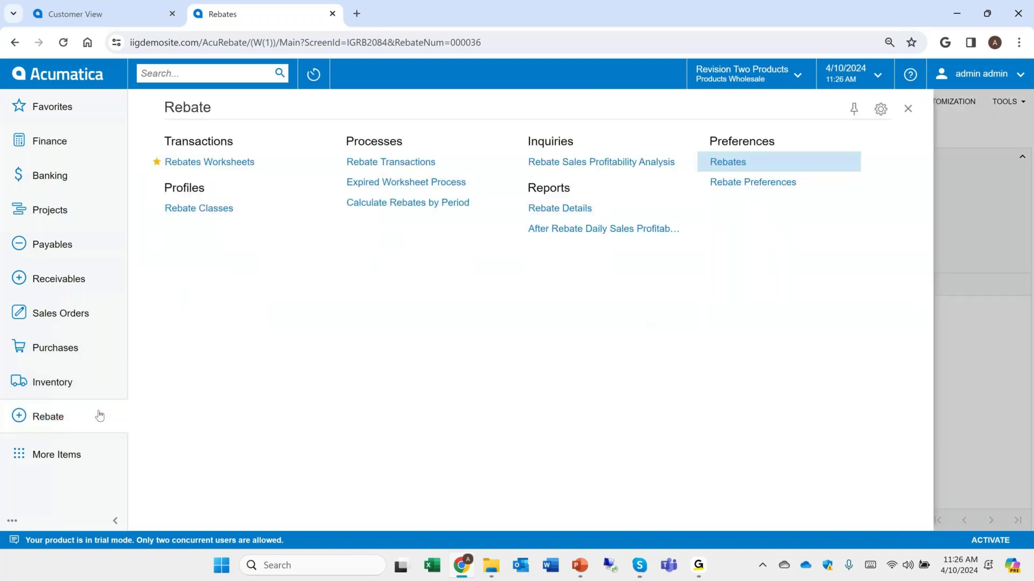
Discard the unsaved rebate and open rebate worksheet 000052 for invoice AR010439.
{"action": "left_click", "coordinate": [237, 162]}
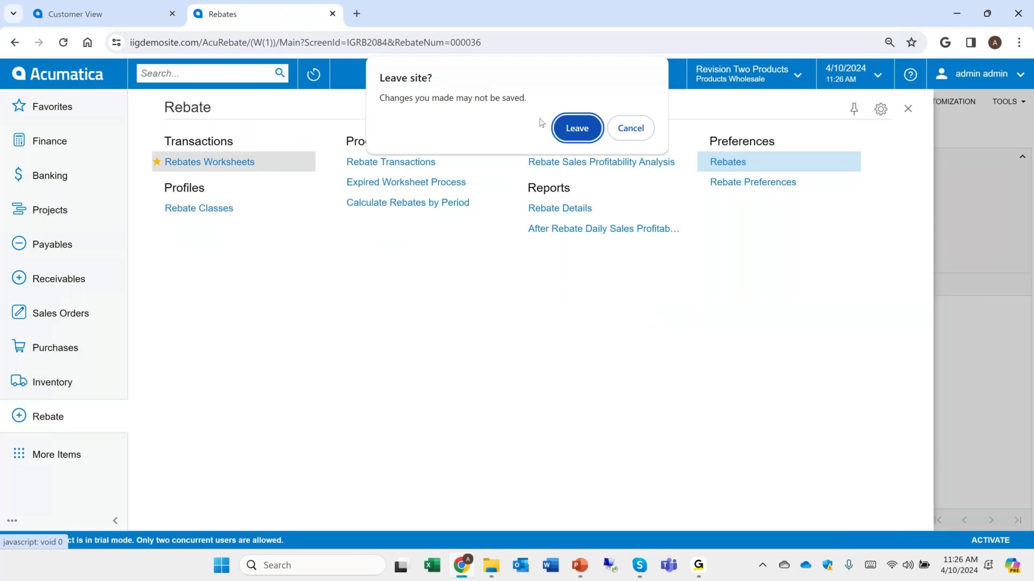
{"action": "left_click", "coordinate": [576, 129]}
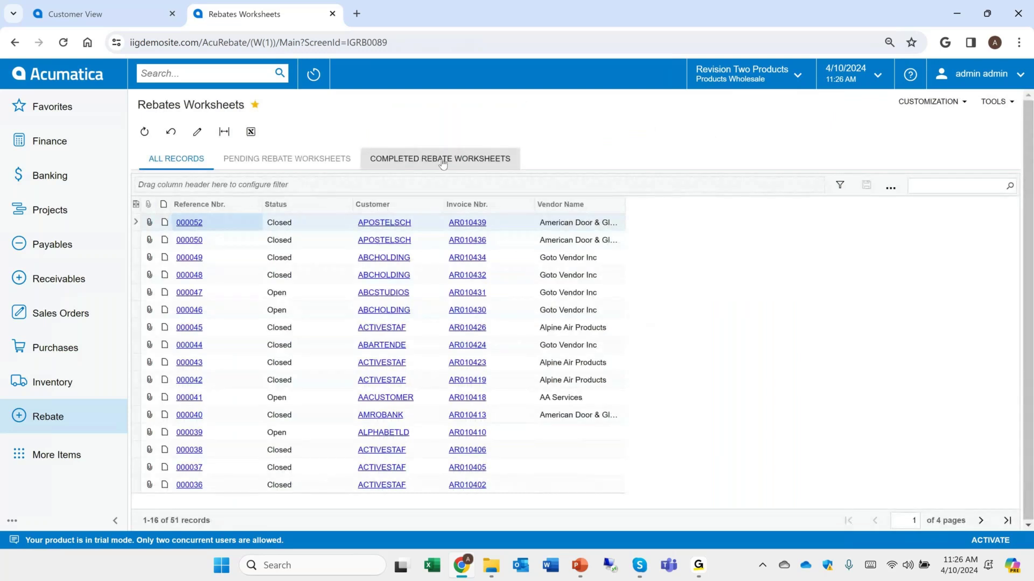
{"action": "left_click", "coordinate": [189, 224]}
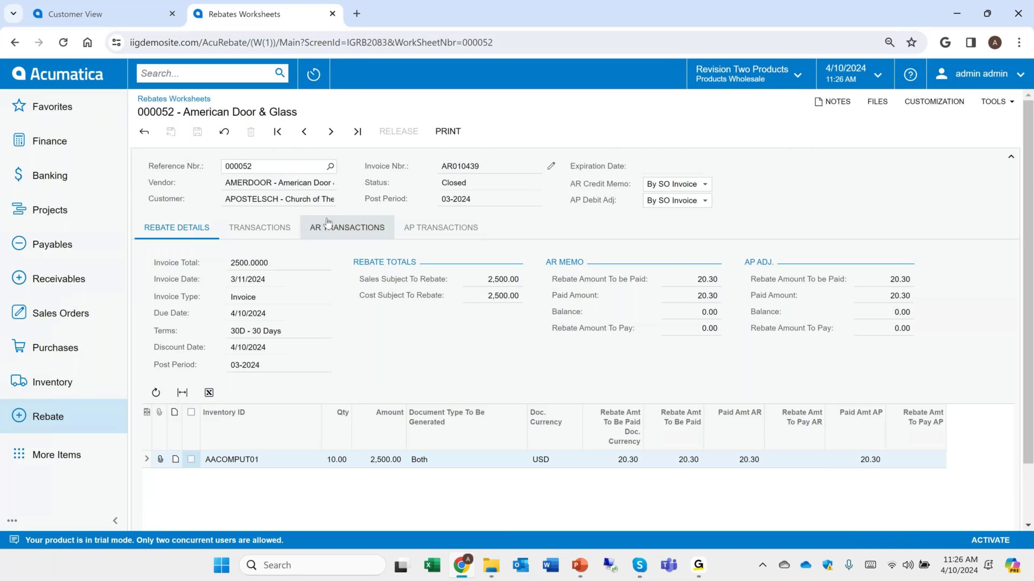
{"action": "left_click", "coordinate": [257, 202]}
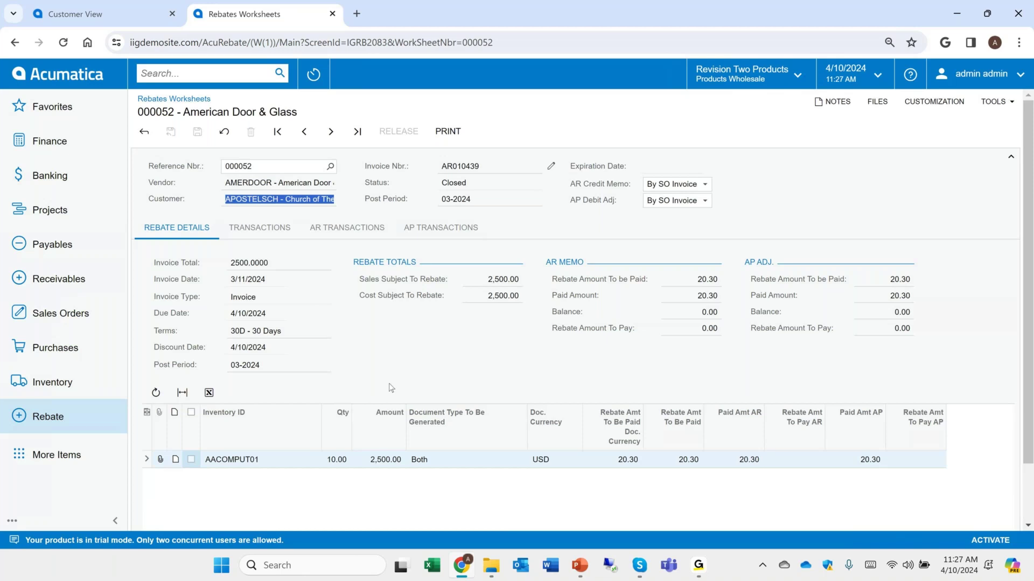
{"action": "left_click", "coordinate": [285, 183]}
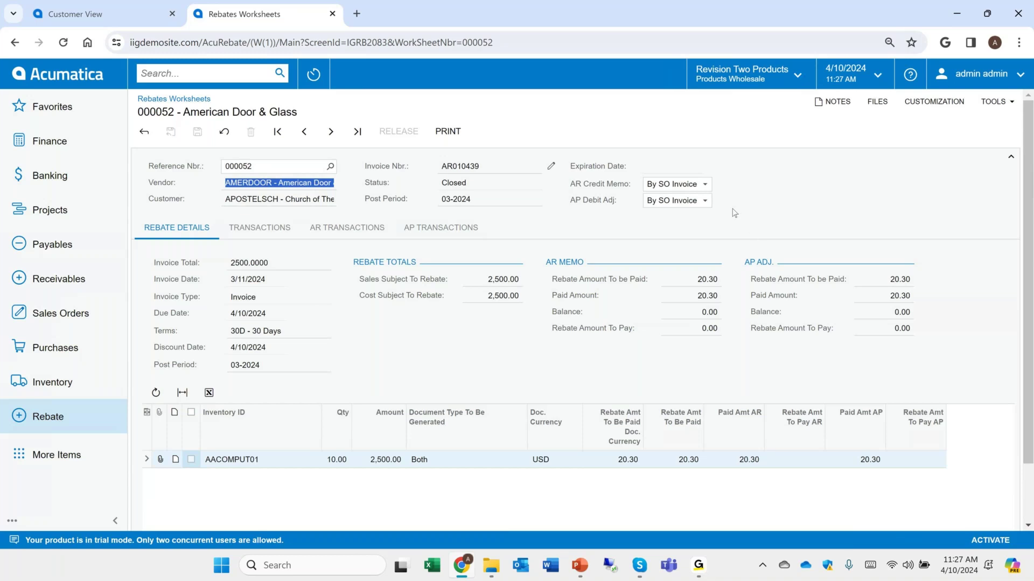
{"action": "left_click", "coordinate": [709, 190]}
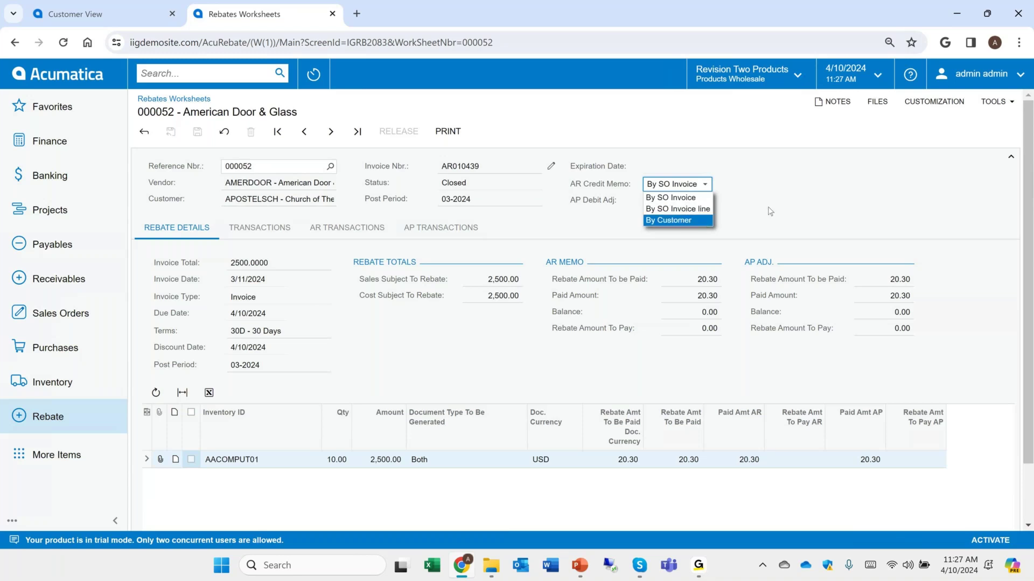
Keep worksheet 000052's AR credit memo and AP debit adjustment as By SO Invoice, then go to Sales Orders.
{"action": "left_click", "coordinate": [726, 211]}
{"action": "left_click", "coordinate": [690, 201]}
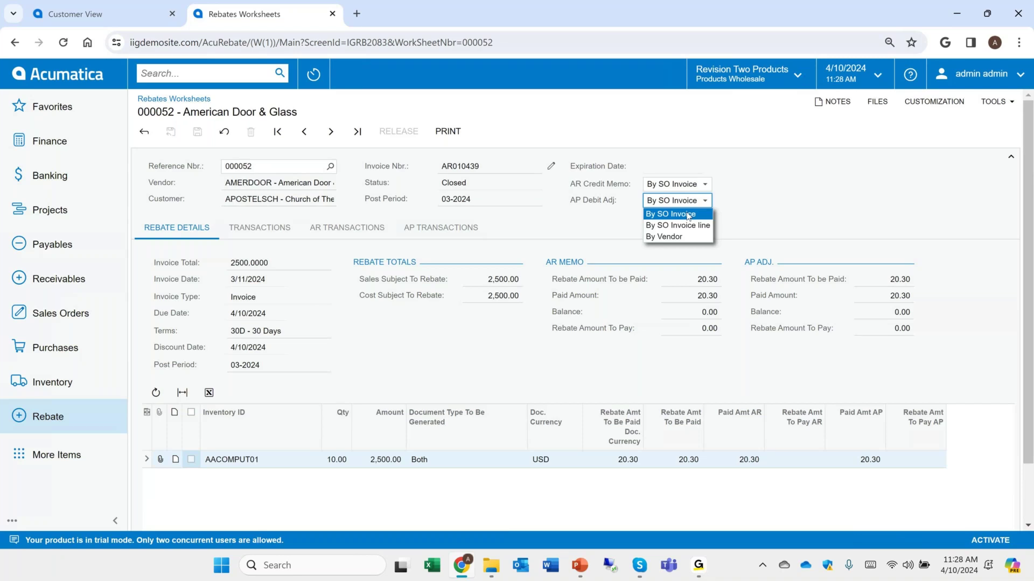
{"action": "left_click", "coordinate": [62, 322]}
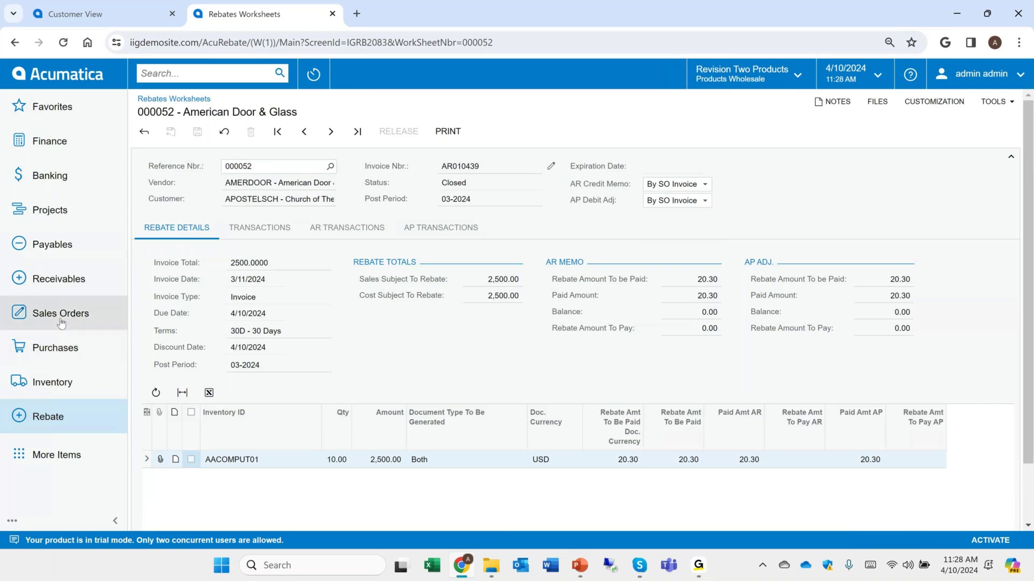
{"action": "left_click", "coordinate": [61, 322]}
{"action": "left_click", "coordinate": [212, 229]}
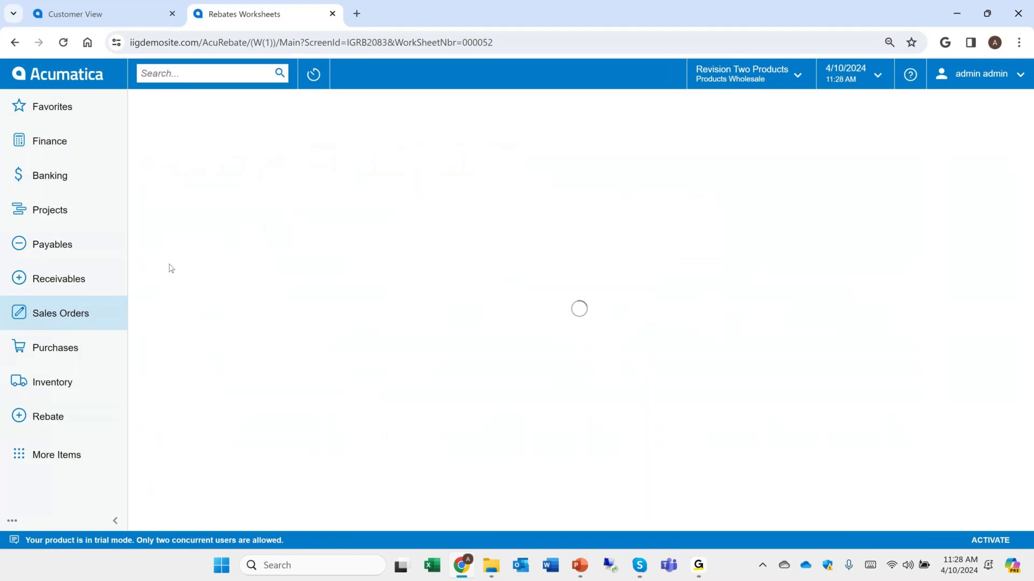
Review the Rebate Sales Profitability Analysis of three Acer laptop sales, then return to the Sales Orders list.
{"action": "left_click", "coordinate": [62, 423]}
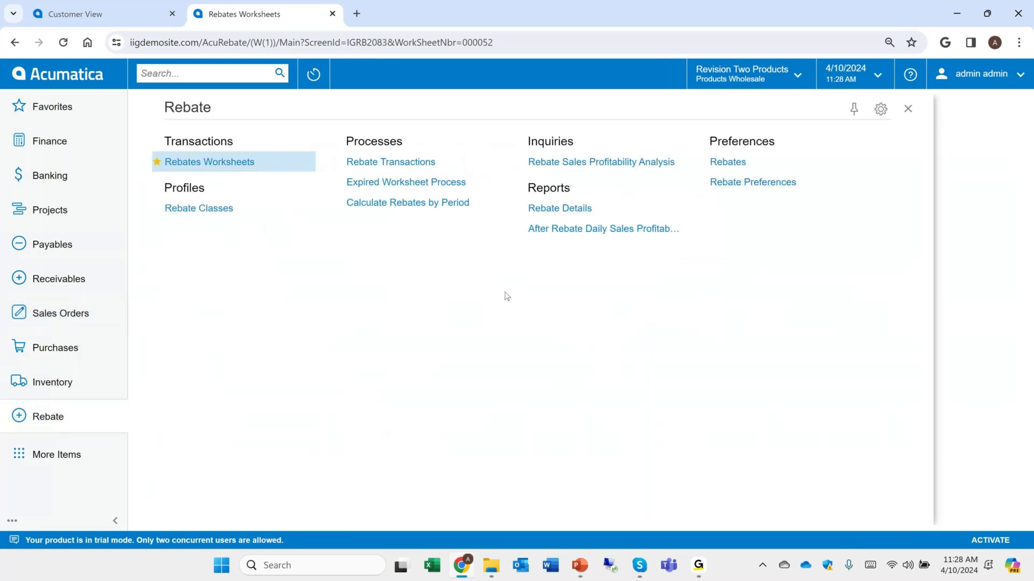
{"action": "left_click", "coordinate": [593, 164]}
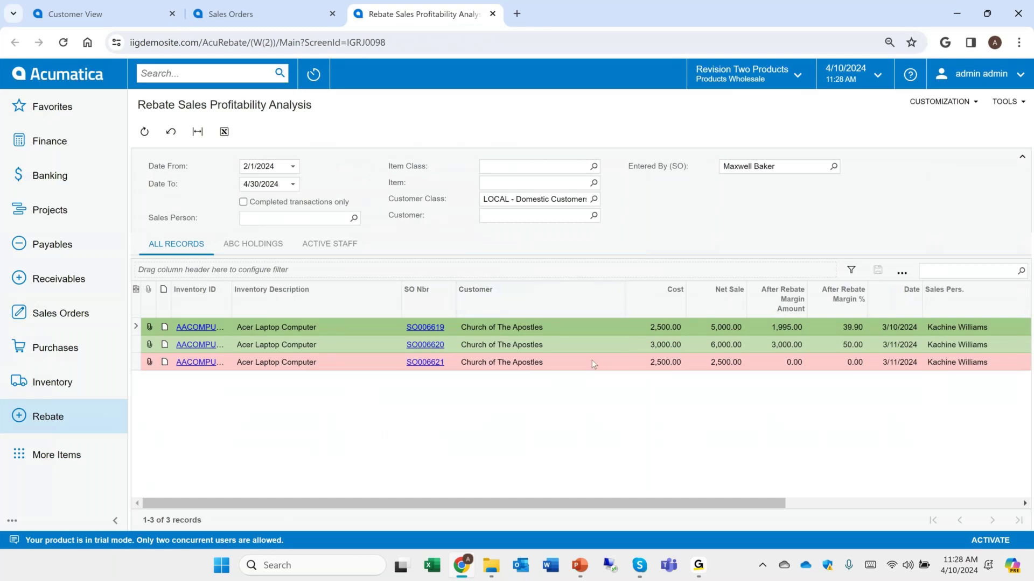
{"action": "left_click", "coordinate": [273, 11]}
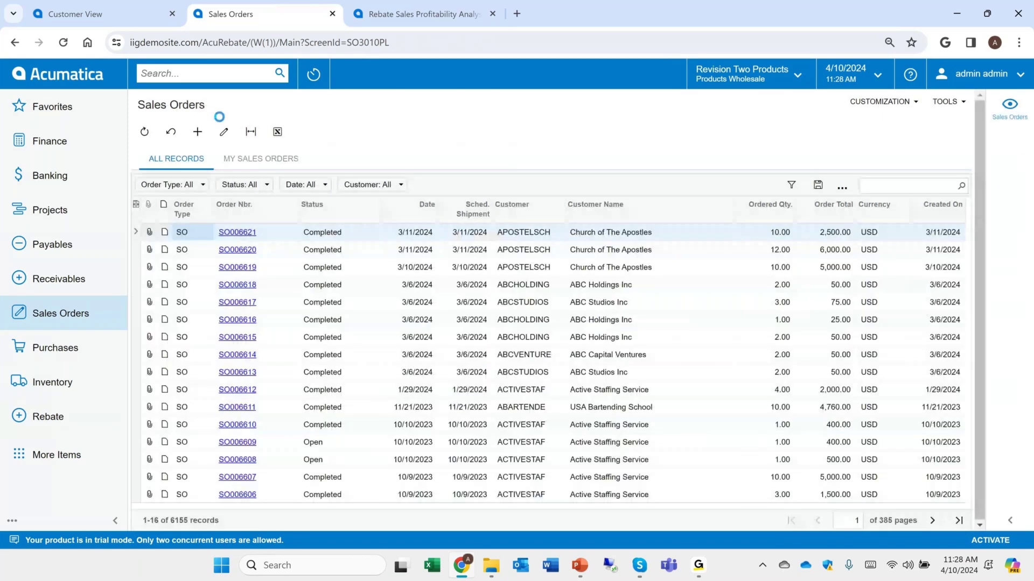
View sales order SO006621, then start a new SO-type sales order.
{"action": "left_click", "coordinate": [244, 236]}
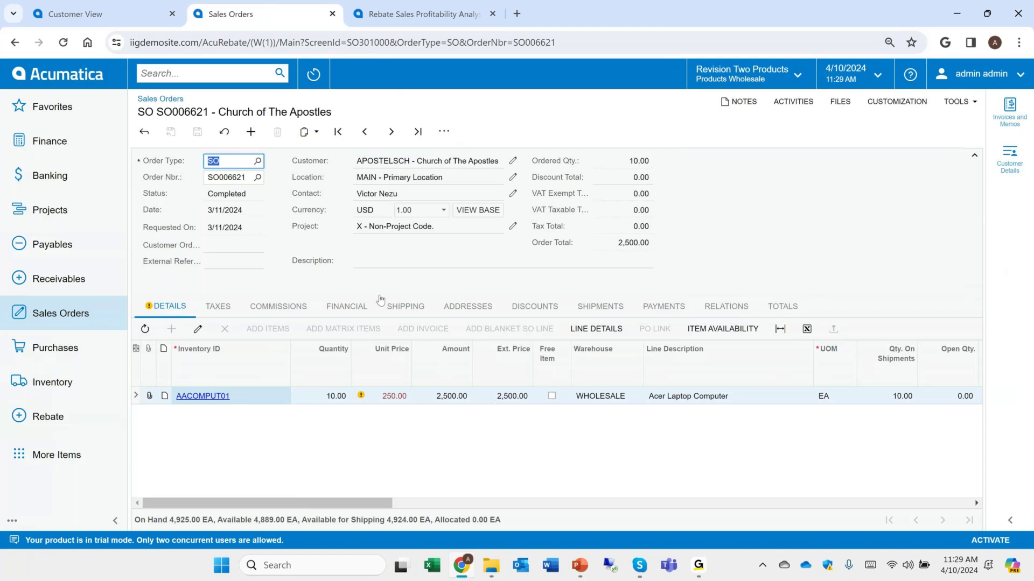
{"action": "left_click", "coordinate": [251, 130]}
{"action": "left_click", "coordinate": [405, 166]}
Fill the new order for Church of The Apostles with a line of 2 AACOMPUT01 at 500.00.
{"action": "type", "text": "chur"}
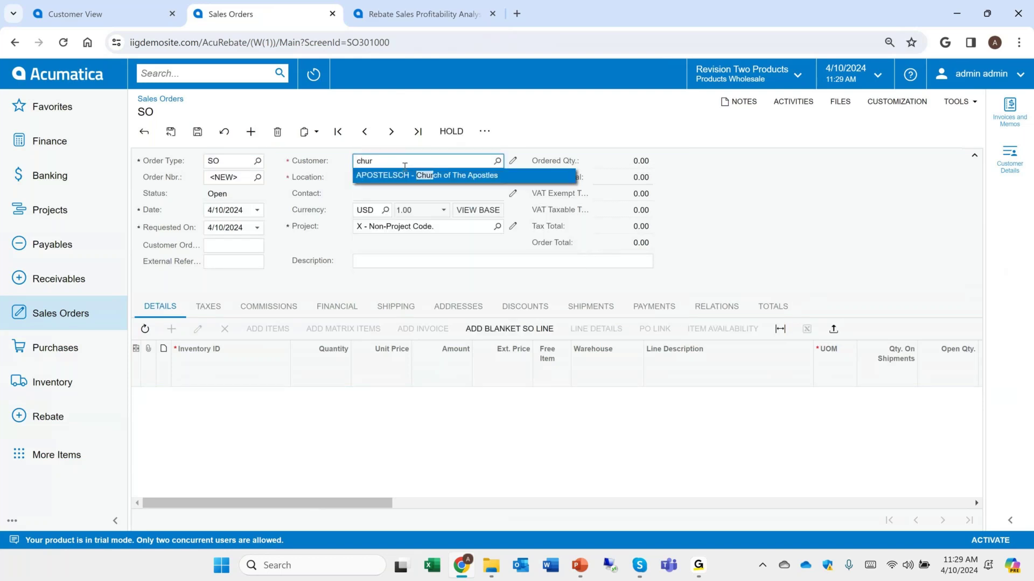
{"action": "left_click", "coordinate": [432, 173]}
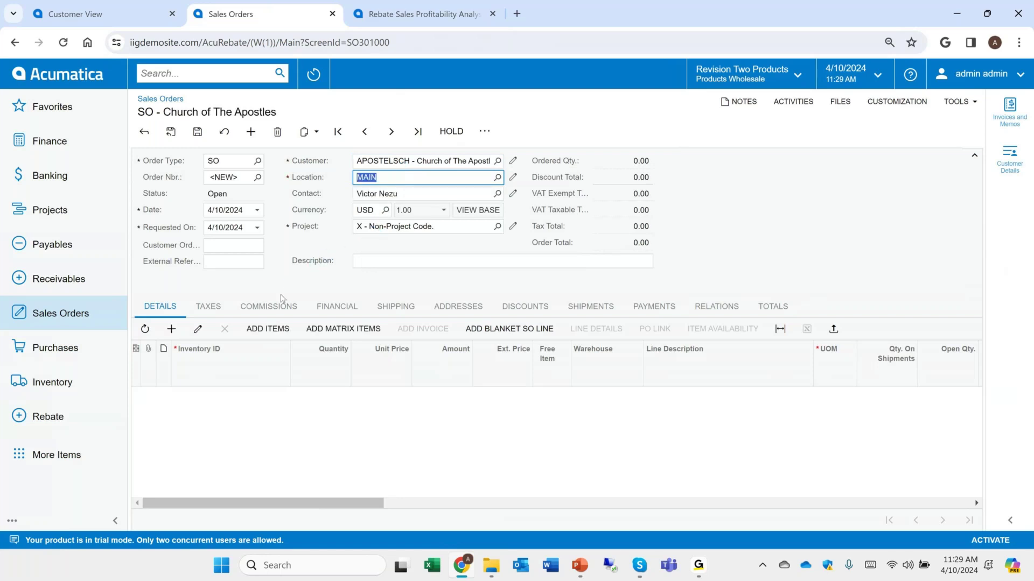
{"action": "left_click", "coordinate": [171, 329]}
{"action": "type", "text": "comp"}
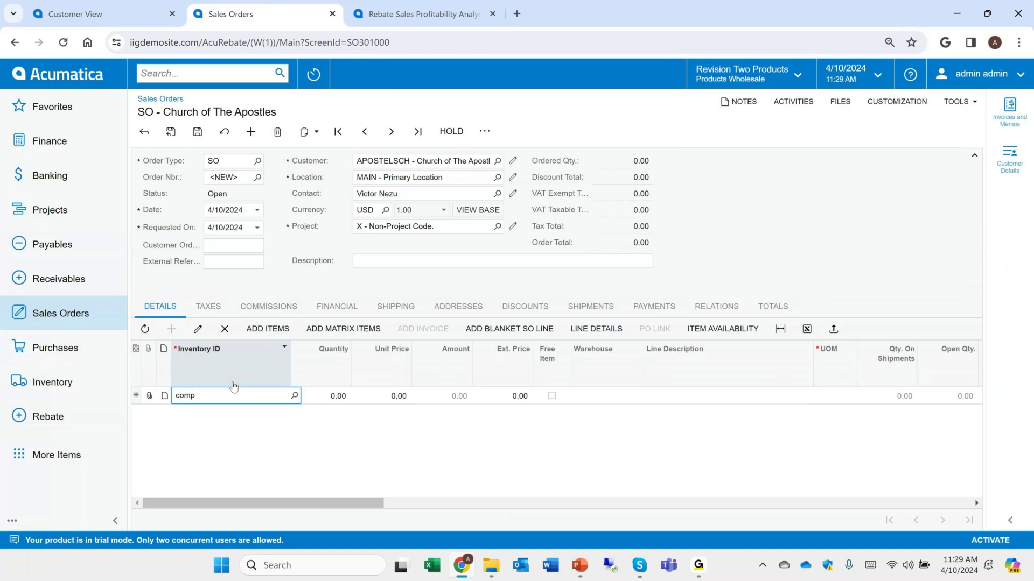
{"action": "key", "text": "Tab"}
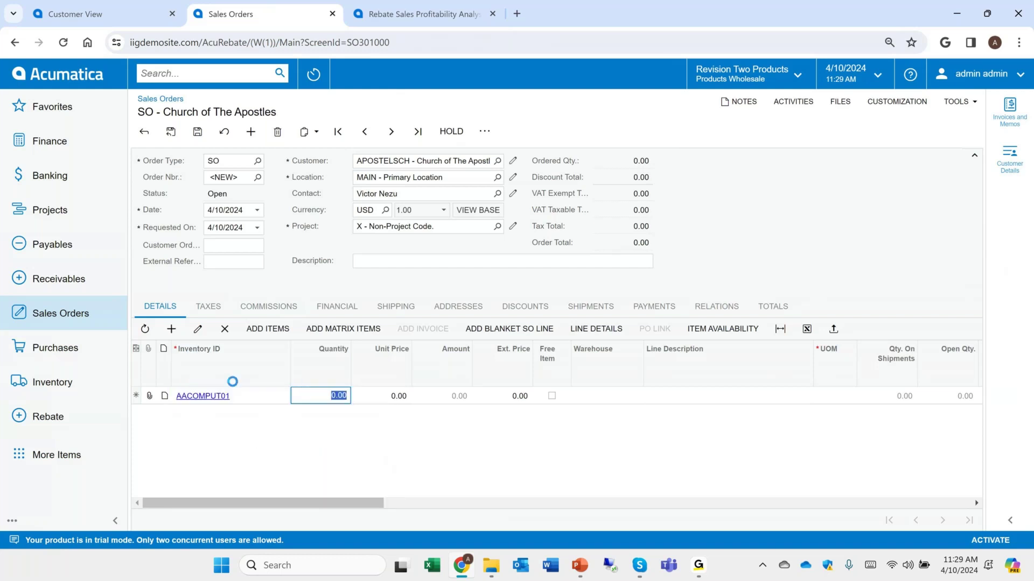
{"action": "type", "text": "2"}
{"action": "key", "text": "Tab"}
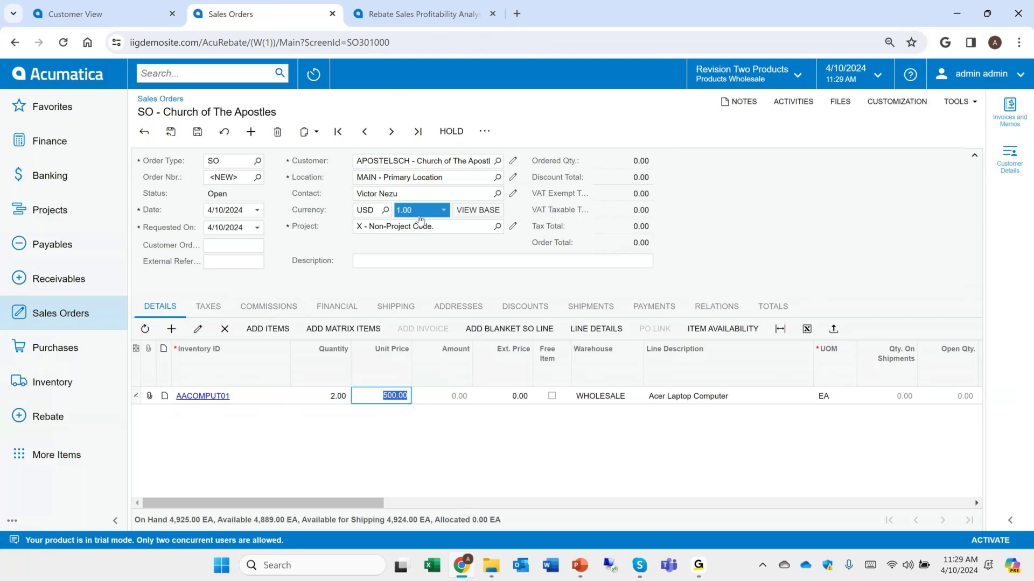
Save sales order SO006622 and create shipment 004221 from it.
{"action": "left_click", "coordinate": [197, 132]}
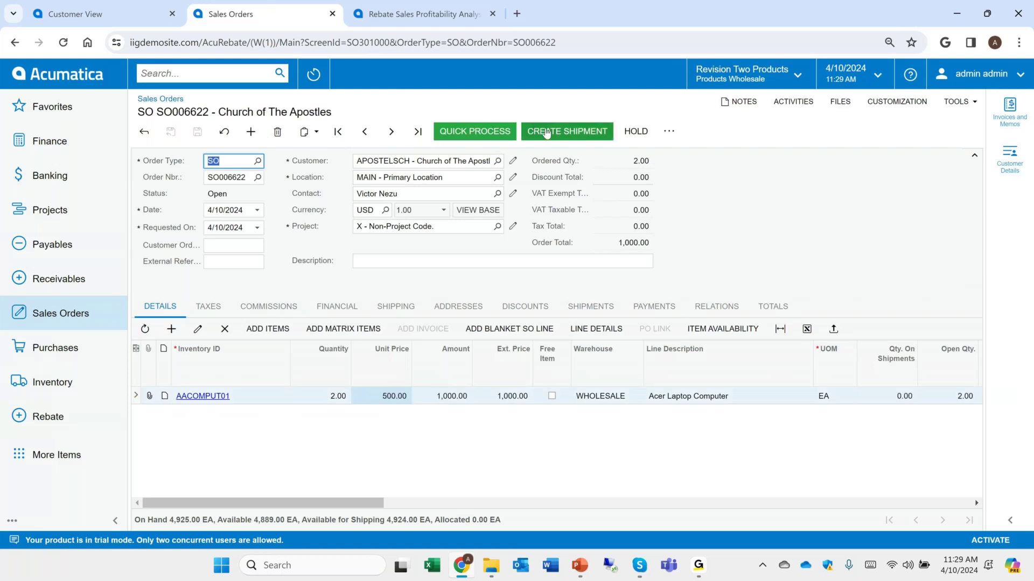
{"action": "left_click", "coordinate": [547, 133]}
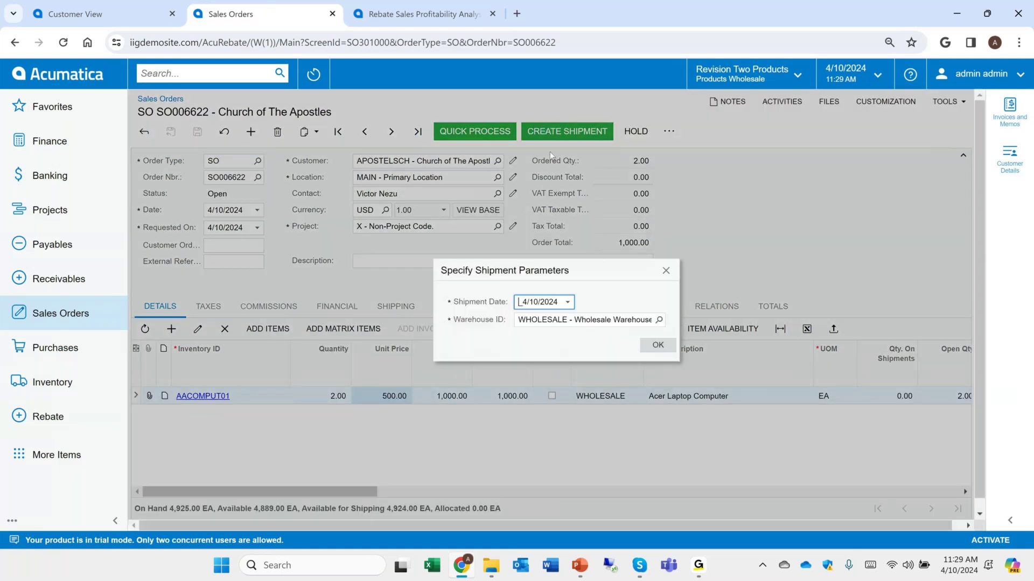
{"action": "left_click", "coordinate": [654, 344]}
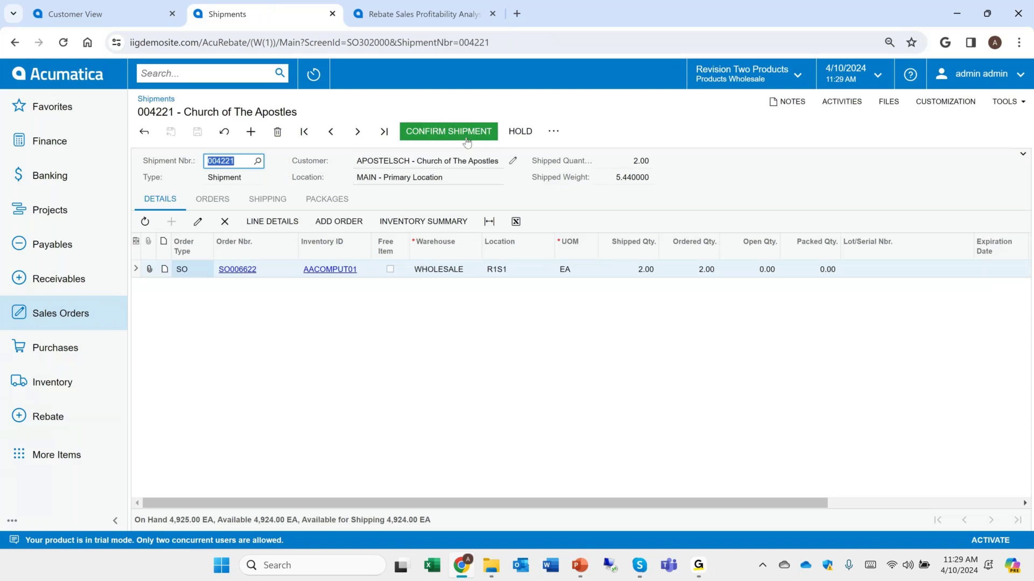
Confirm shipment 004221 and prepare its invoice AR010441 for 1,000.00.
{"action": "left_click", "coordinate": [467, 141]}
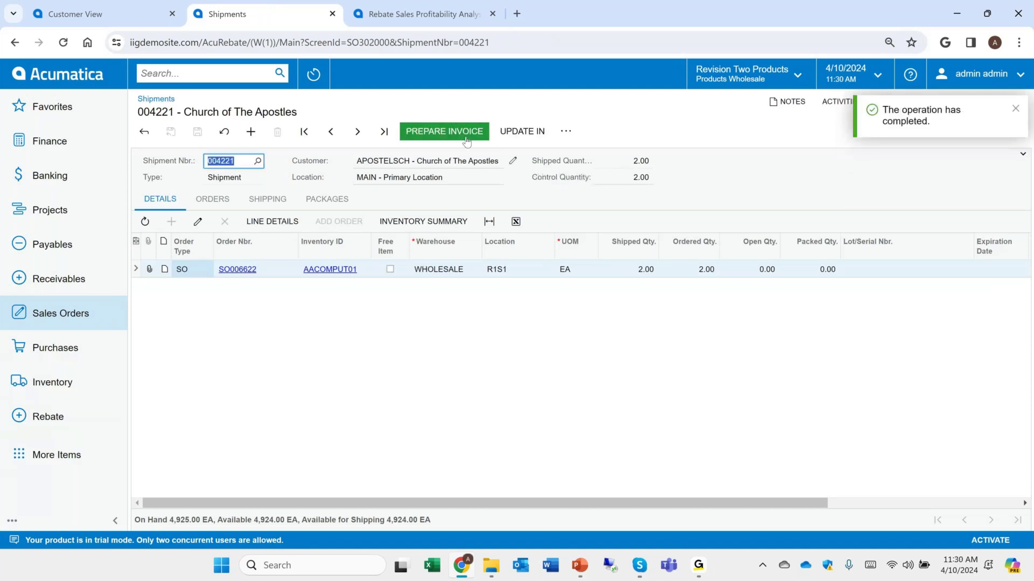
{"action": "left_click", "coordinate": [466, 139]}
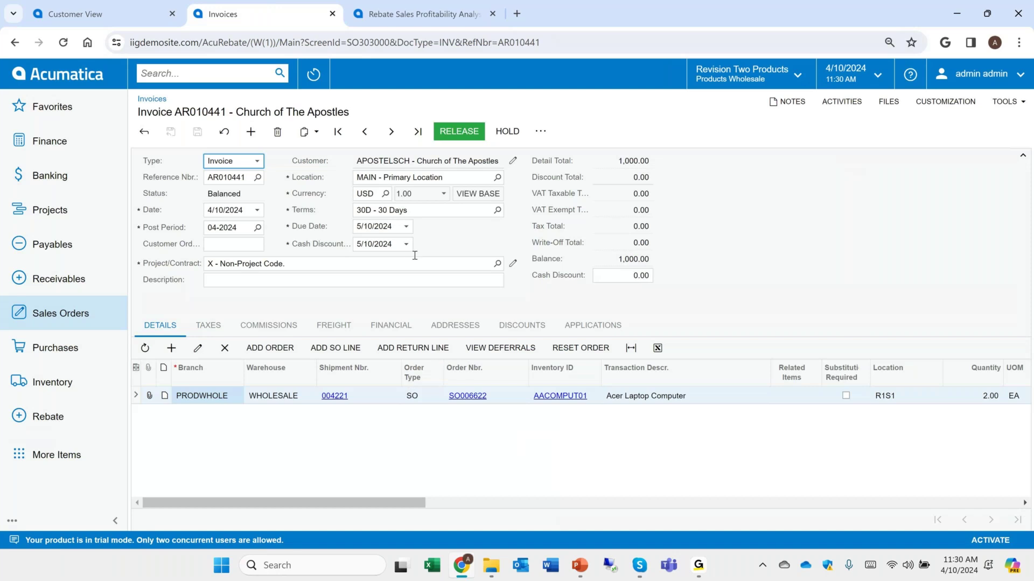
Release invoice AR010441, then go to the Rebates Worksheets list.
{"action": "left_click", "coordinate": [442, 129]}
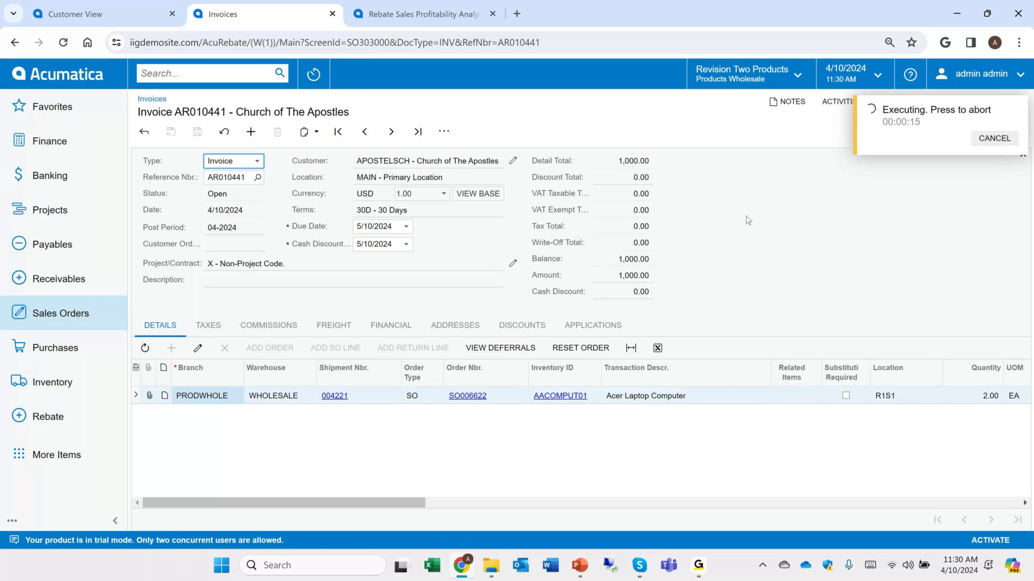
{"action": "left_click", "coordinate": [73, 421]}
{"action": "left_click", "coordinate": [210, 163]}
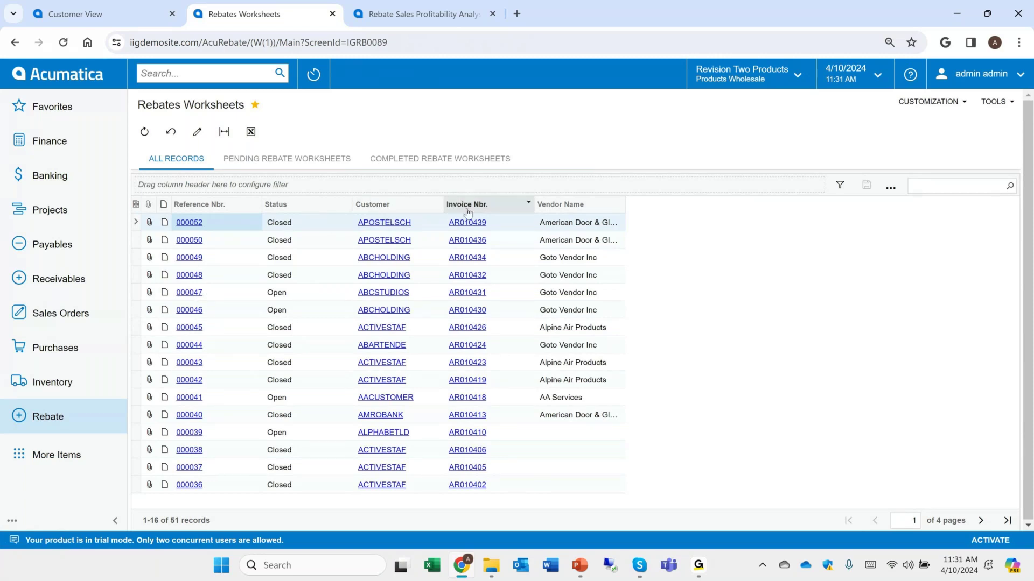
Filter Calculate Rebates by Period to period 04-2013 and customer APOSTELSCH, then switch to Customer View.
{"action": "left_click", "coordinate": [53, 425]}
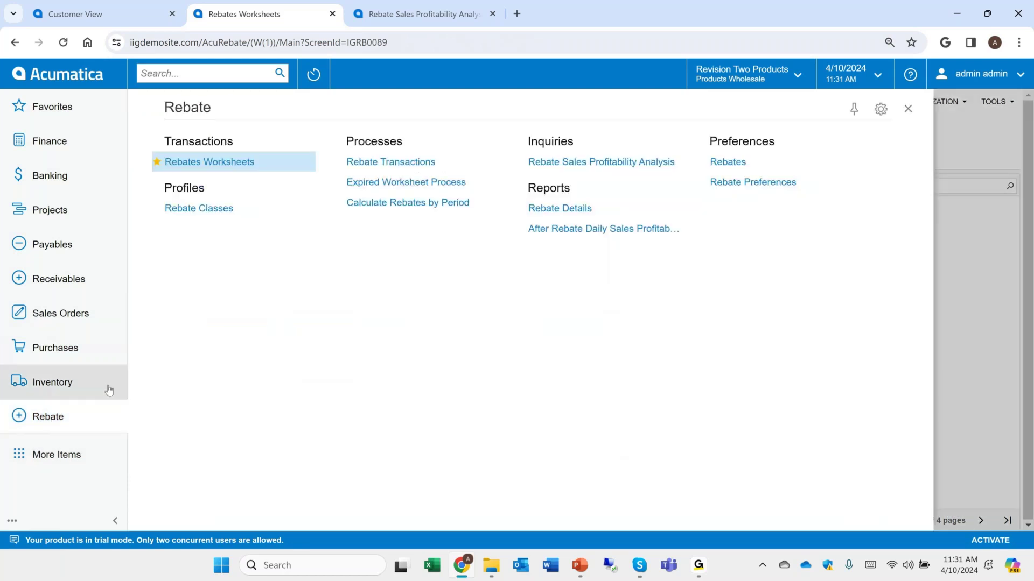
{"action": "left_click", "coordinate": [402, 182]}
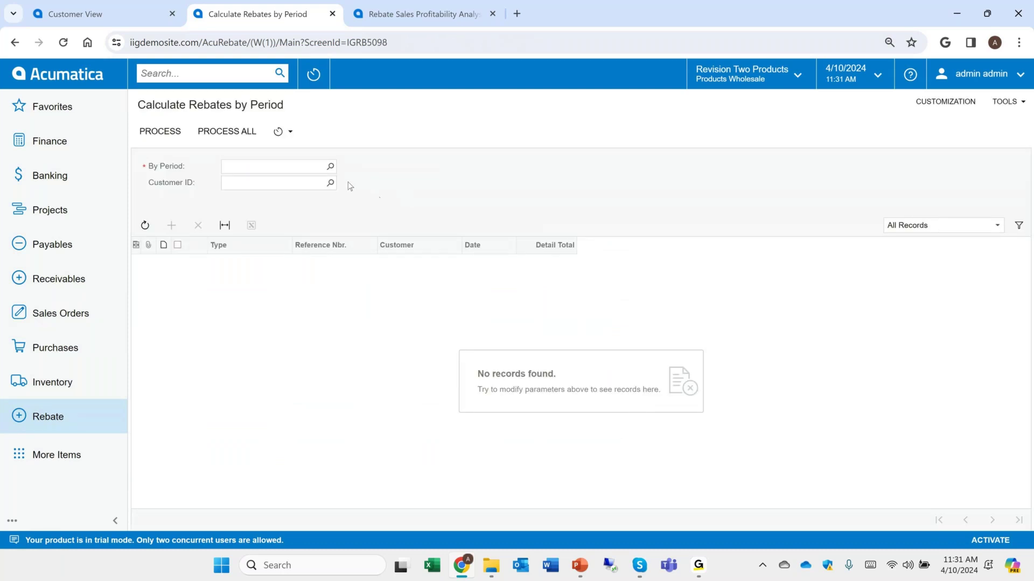
{"action": "left_click", "coordinate": [330, 166]}
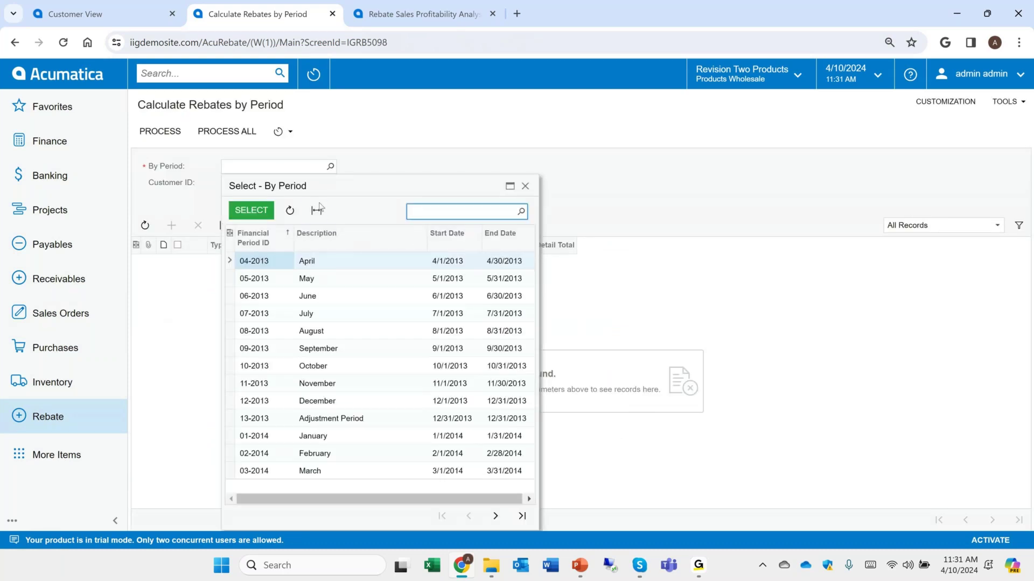
{"action": "double_click", "coordinate": [248, 264]}
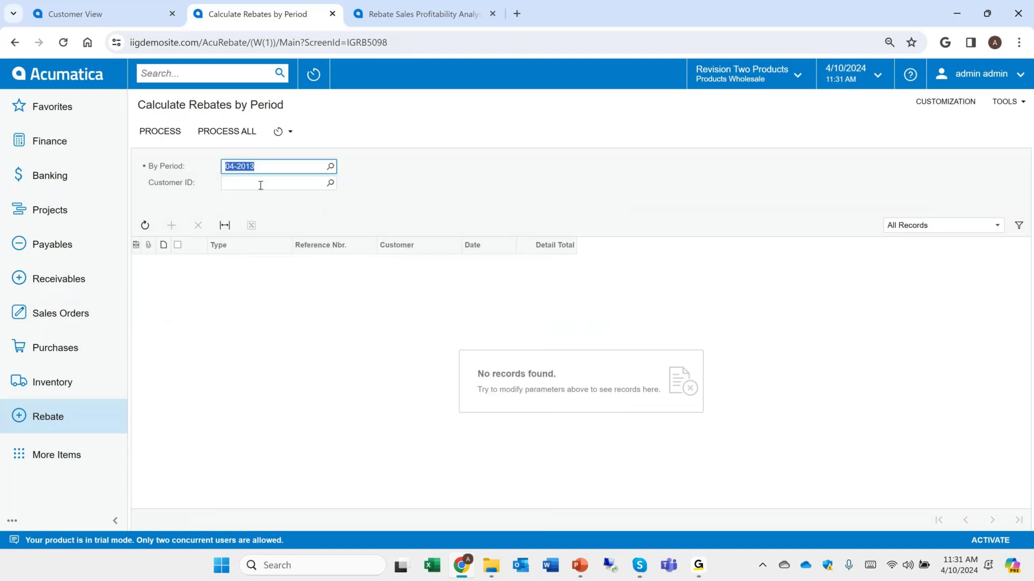
{"action": "left_click", "coordinate": [261, 184]}
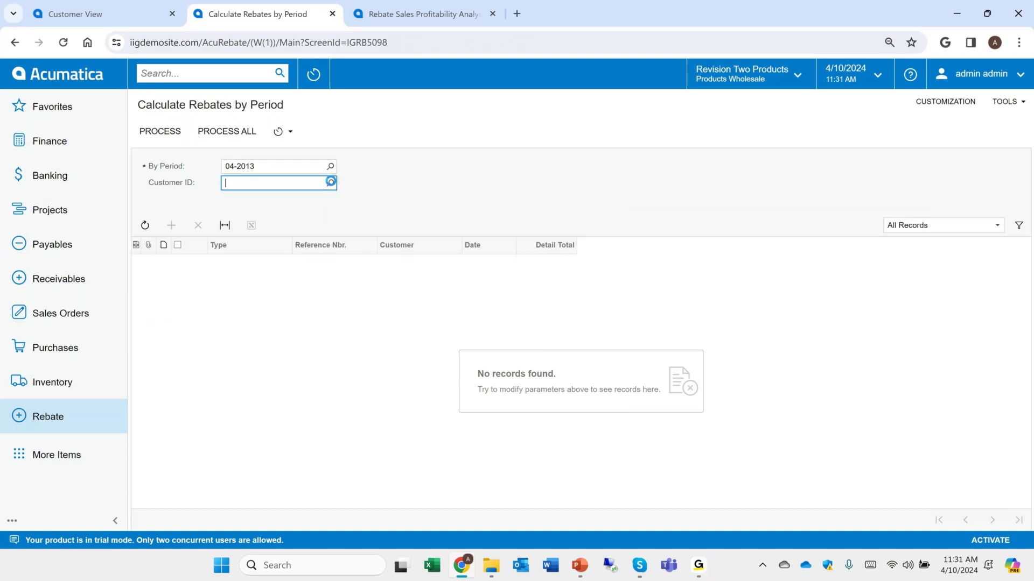
{"action": "left_click", "coordinate": [331, 183]}
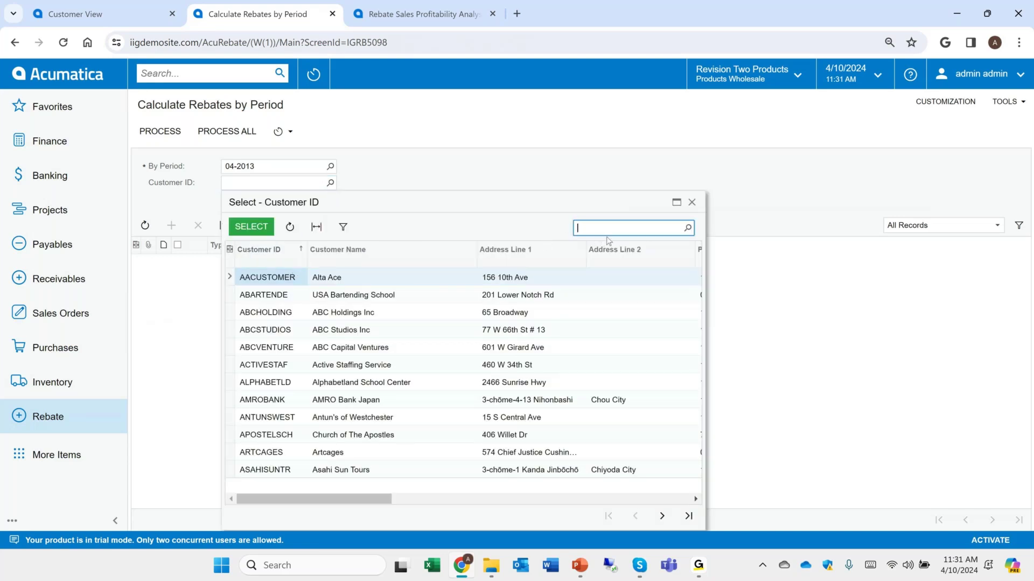
{"action": "type", "text": "chur"}
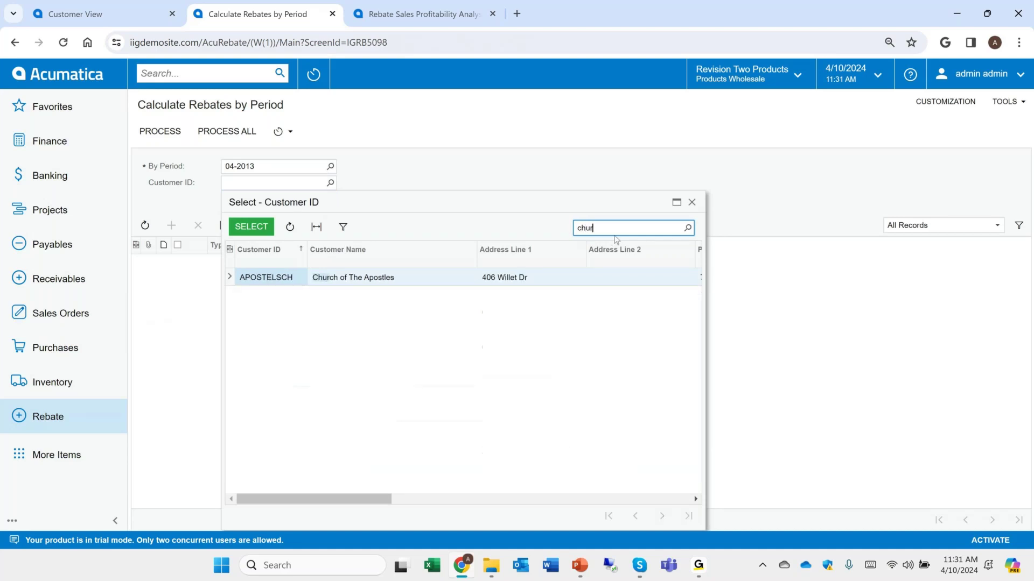
{"action": "double_click", "coordinate": [424, 280]}
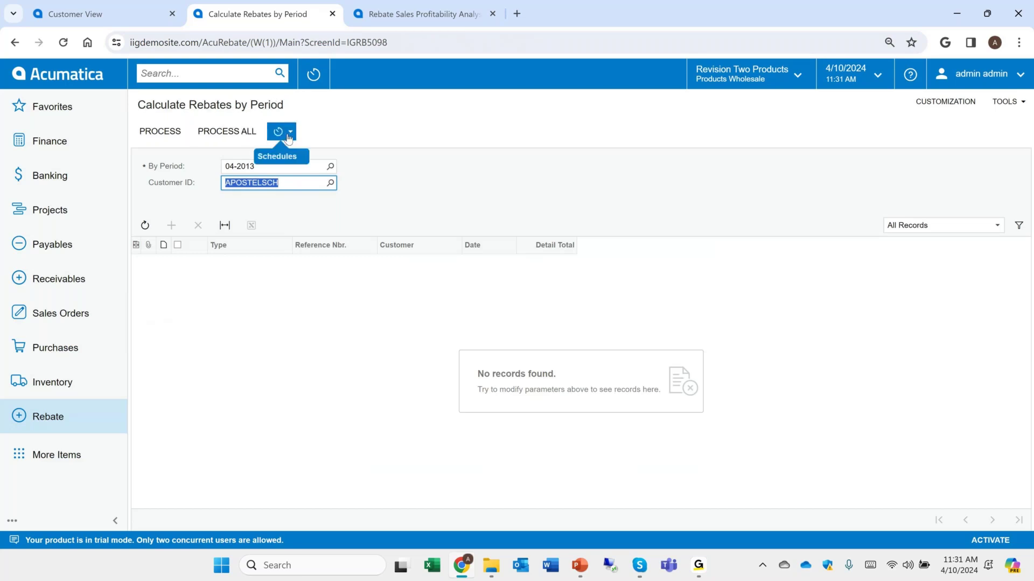
{"action": "left_click", "coordinate": [141, 21]}
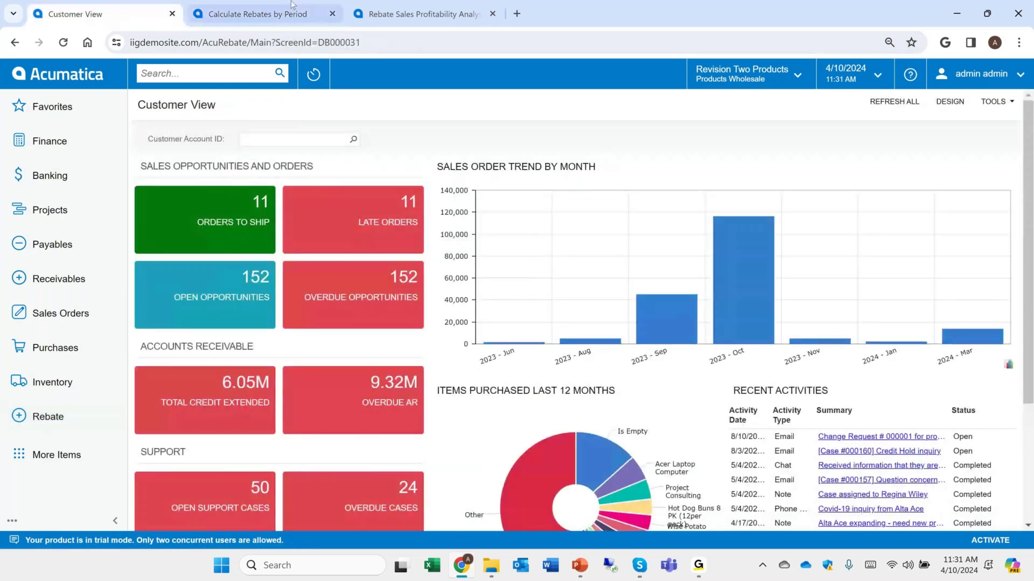